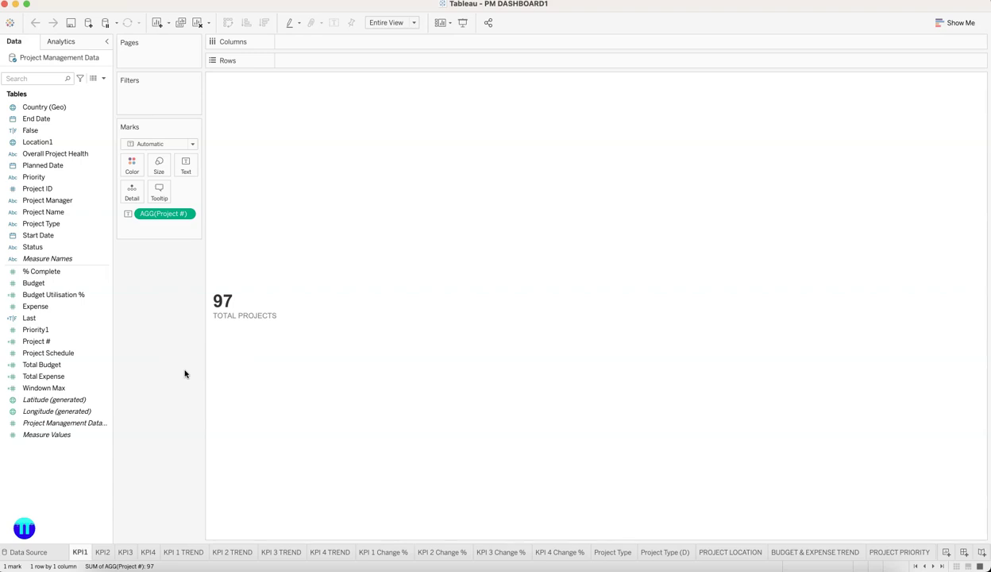
Open the workbook's data source and scroll across its columns
left_click(32, 552)
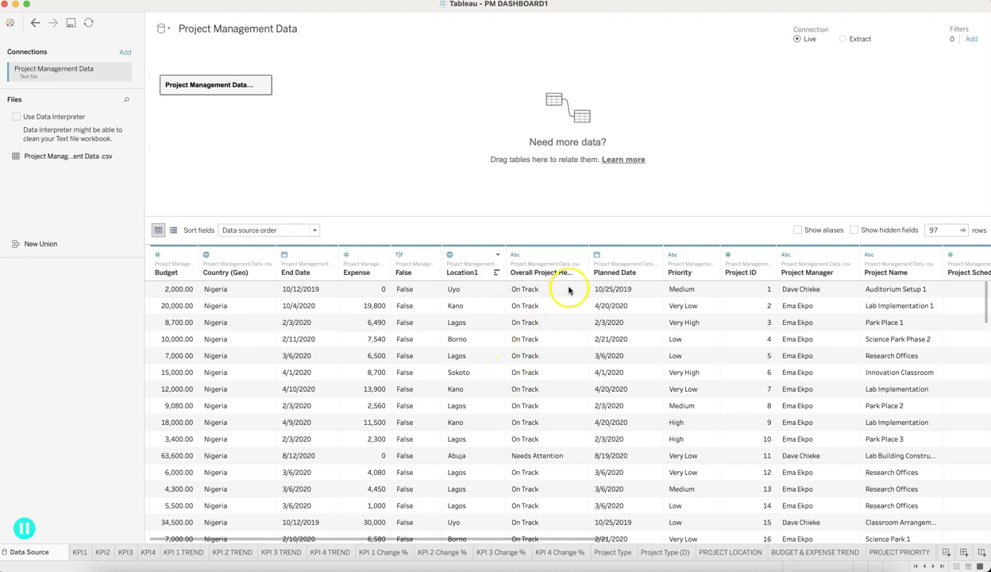
scroll(579, 379, "right", 2)
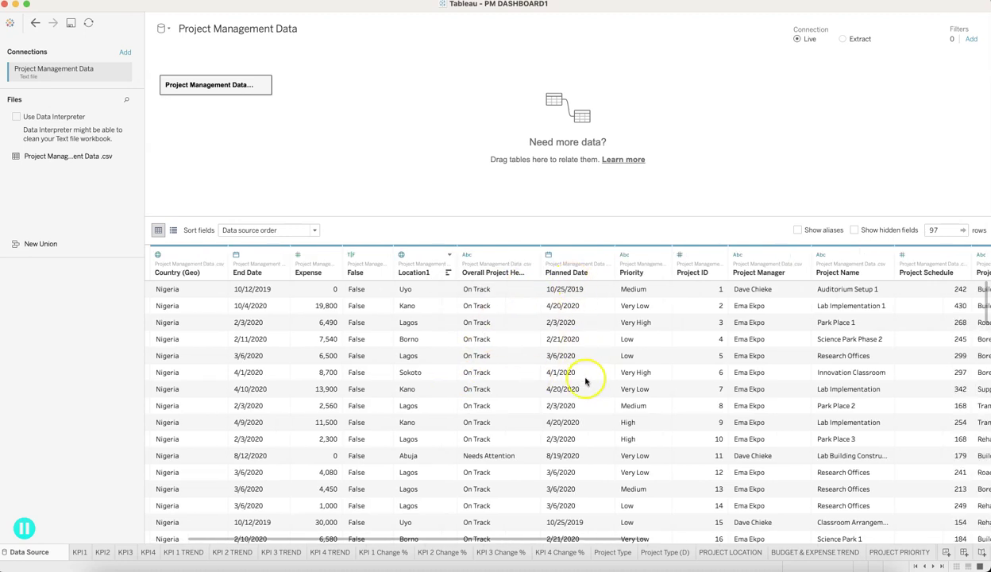
scroll(681, 349, "right", 10)
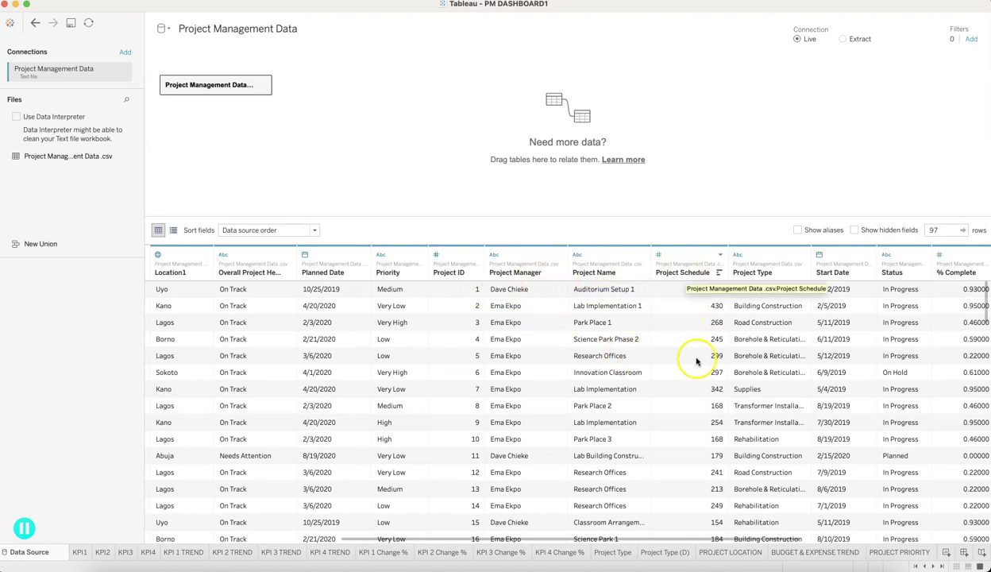
scroll(774, 340, "right", 12)
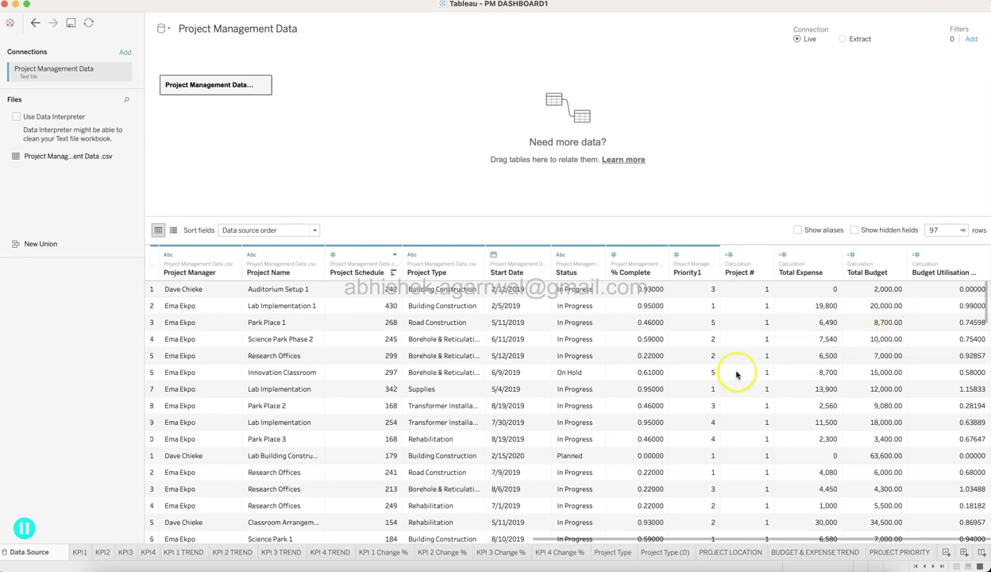
scroll(715, 375, "right", 15)
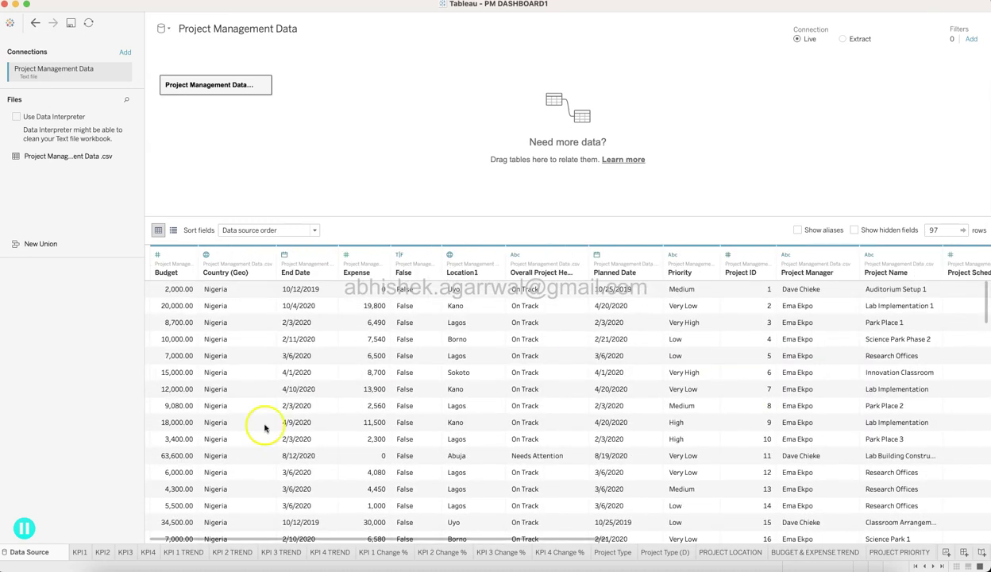
Step through KPI1–KPI4: 636,980 expense, 1,054,760 budget and 60% utilisation
left_click(81, 551)
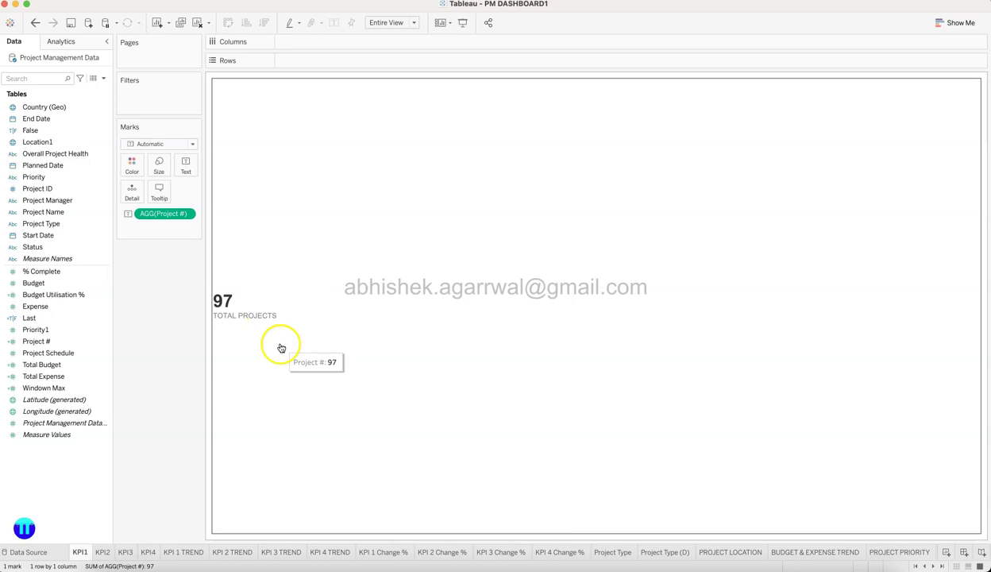
left_click(103, 552)
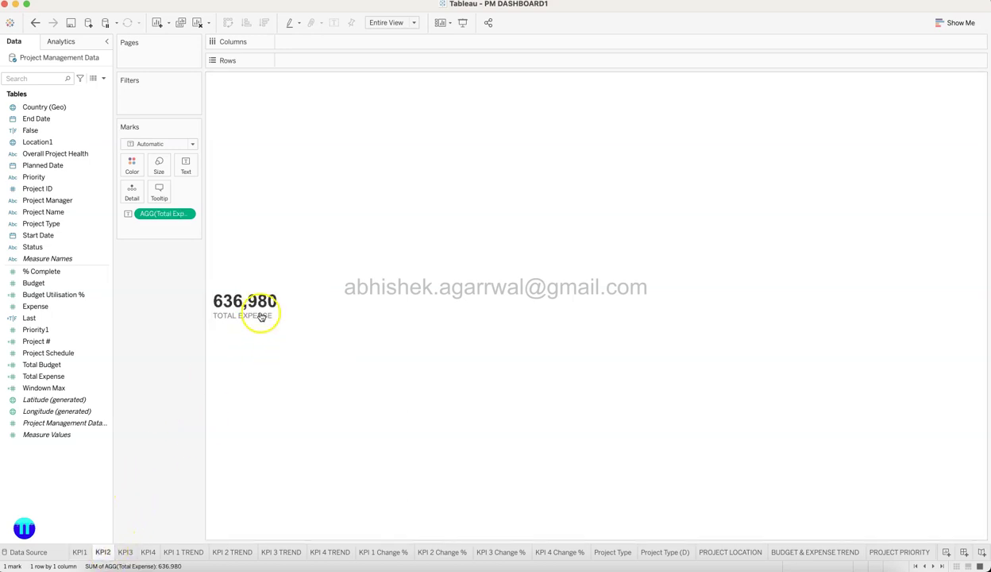
left_click(127, 551)
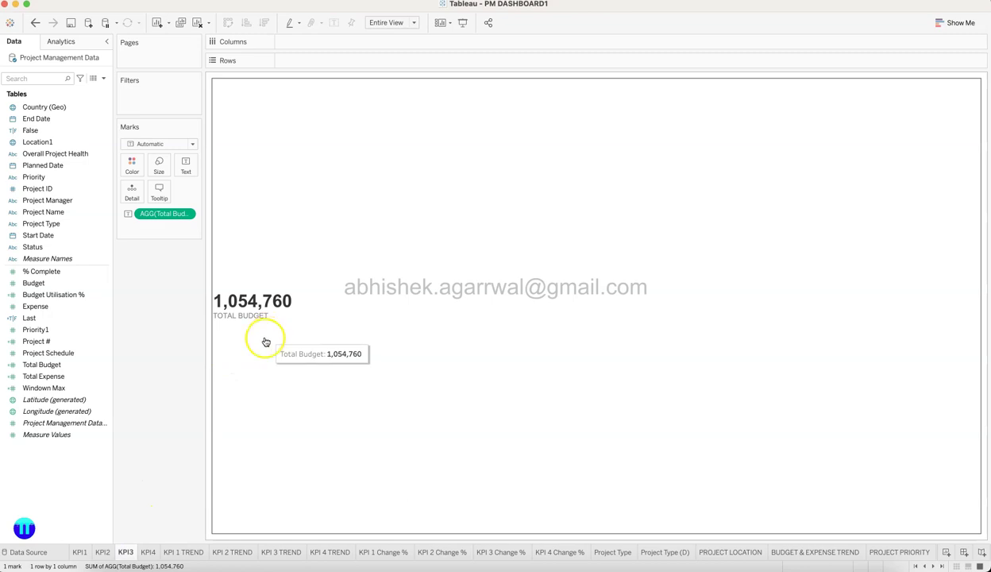
left_click(148, 552)
mouse_move(262, 327)
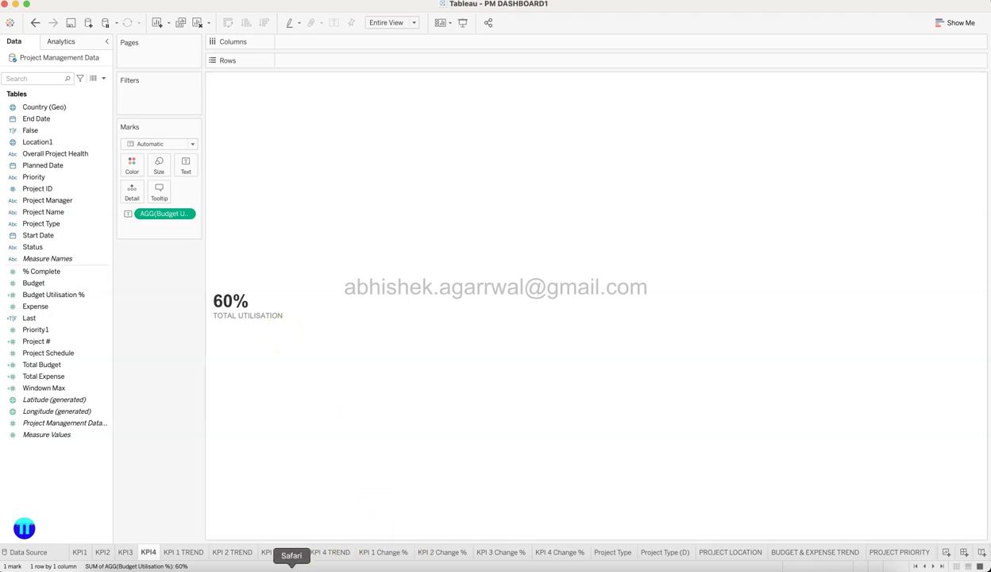
Glance at the Tableau Public dashboard, then preview the Project Management link in the Datasets sheet
left_click(291, 565)
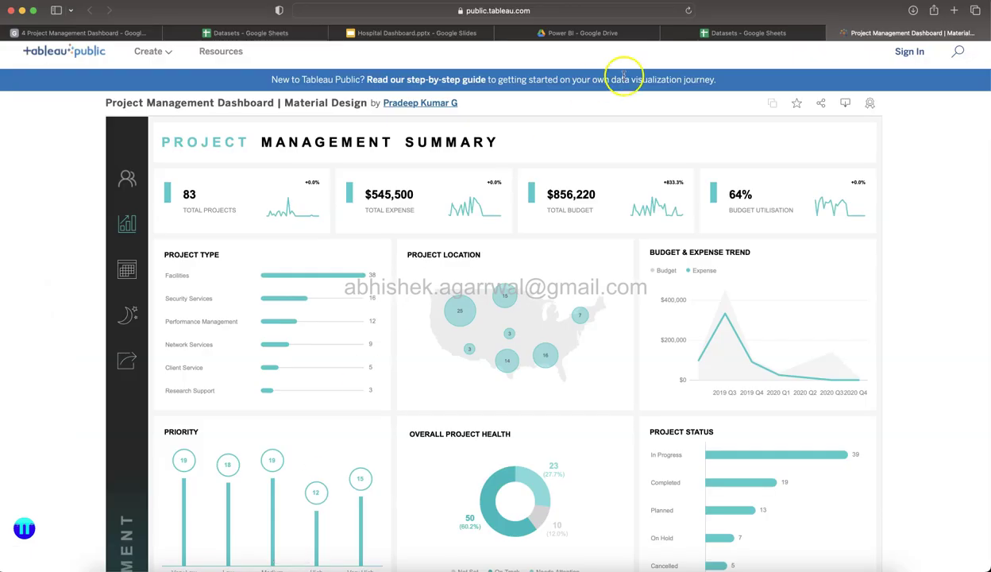
left_click(702, 34)
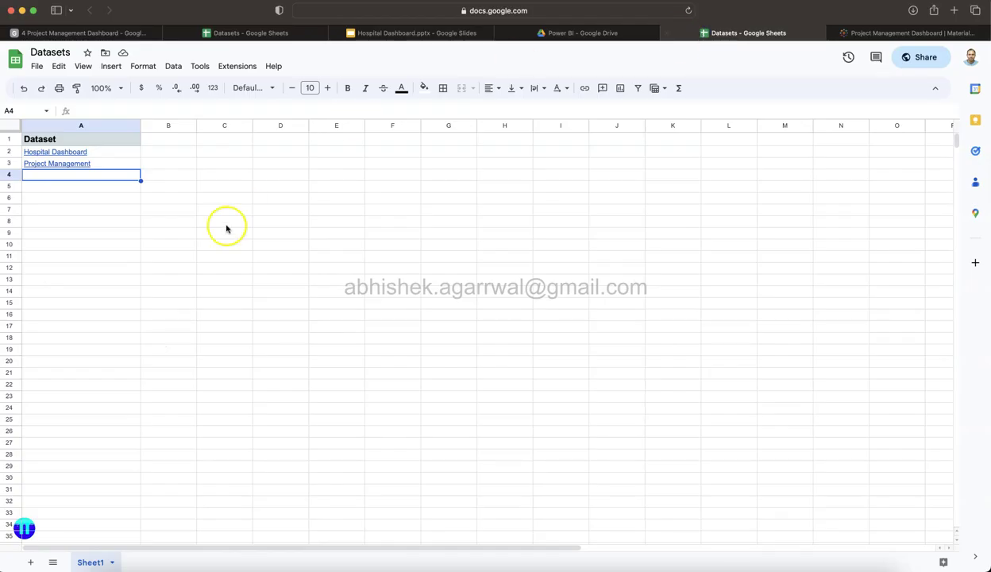
left_click(96, 162)
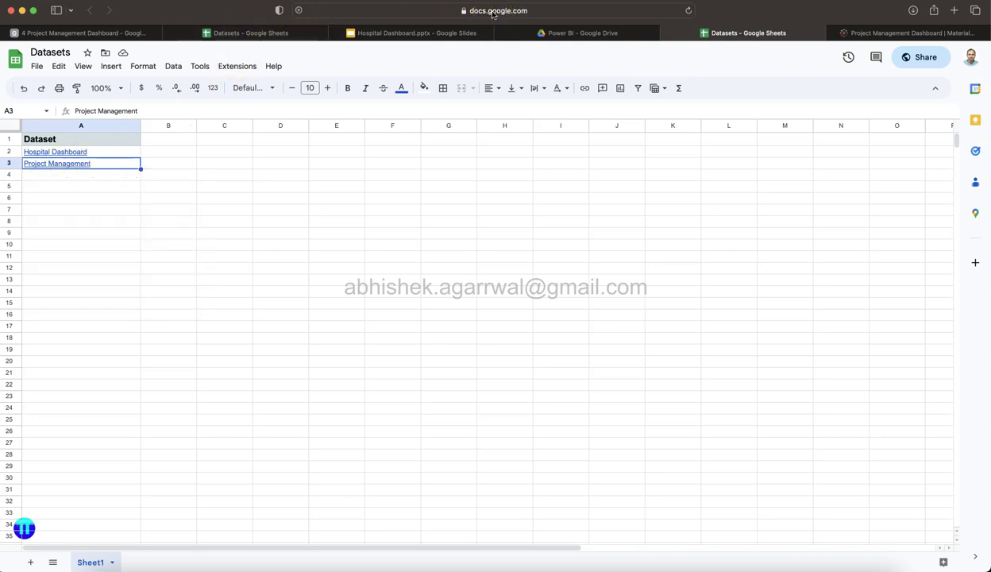
Browse Google Drive's Datasets folder, then return to the spreadsheet's Project Management link
left_click(566, 34)
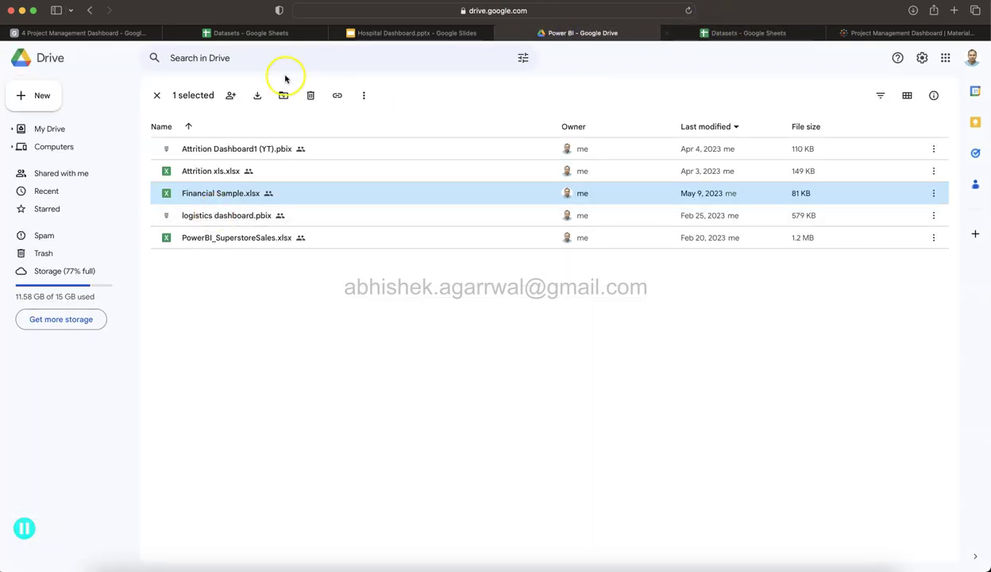
left_click(158, 95)
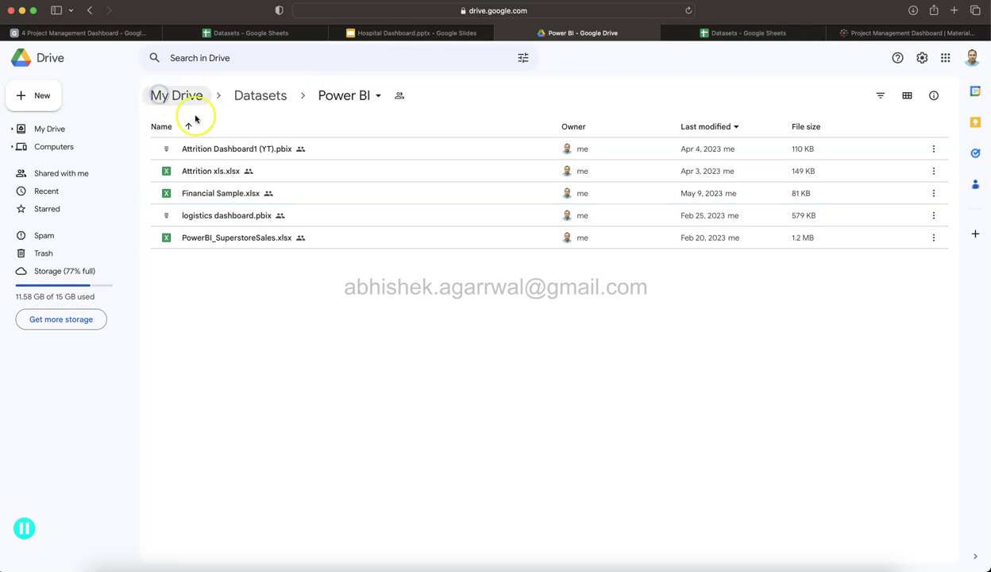
left_click(277, 93)
scroll(311, 353, "down", 10)
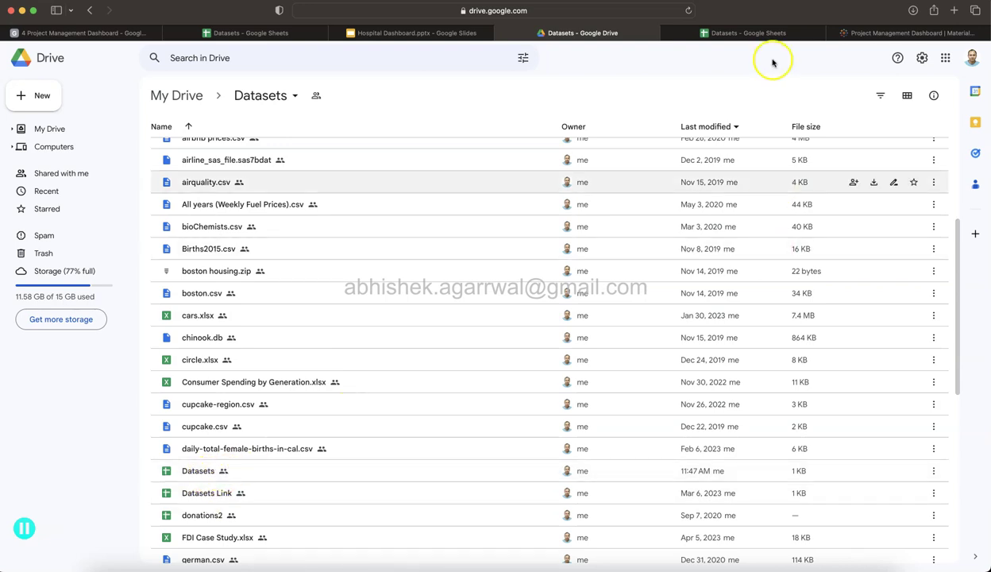
left_click(746, 33)
left_click(69, 167)
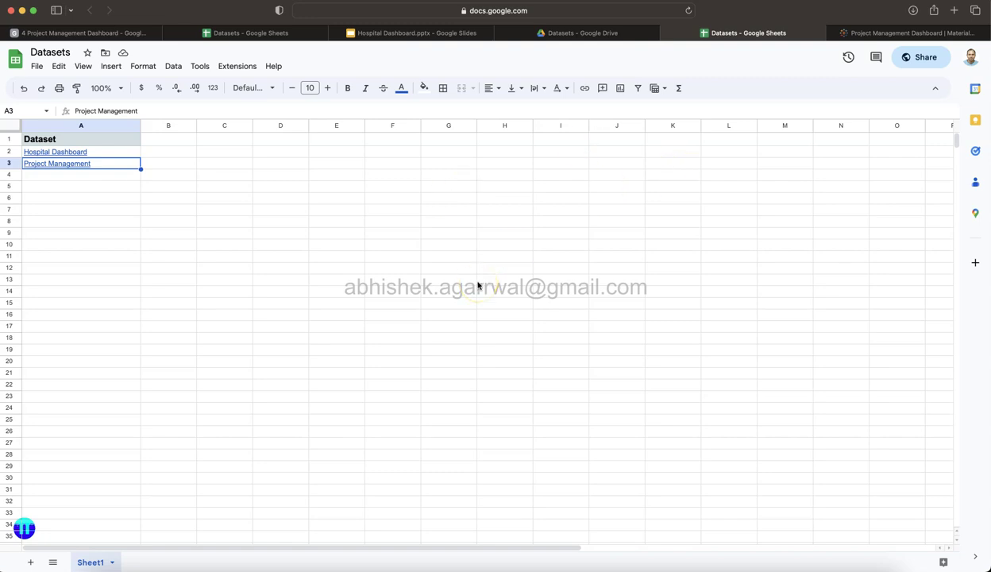
In Tableau, view the KPI 1–4 TREND charts for projects, expense, budget and utilisation
key("super+Tab")
mouse_move(303, 354)
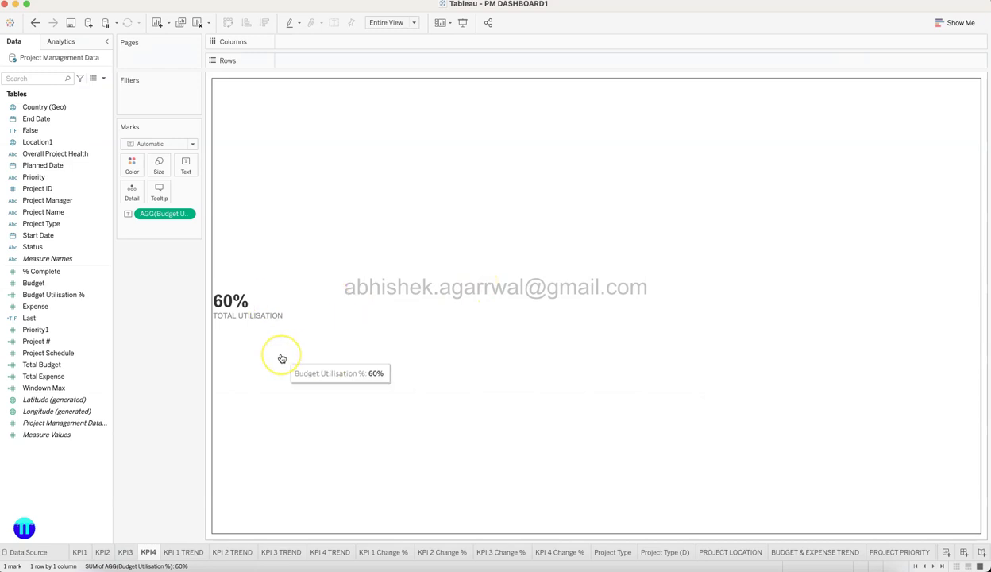
left_click(188, 552)
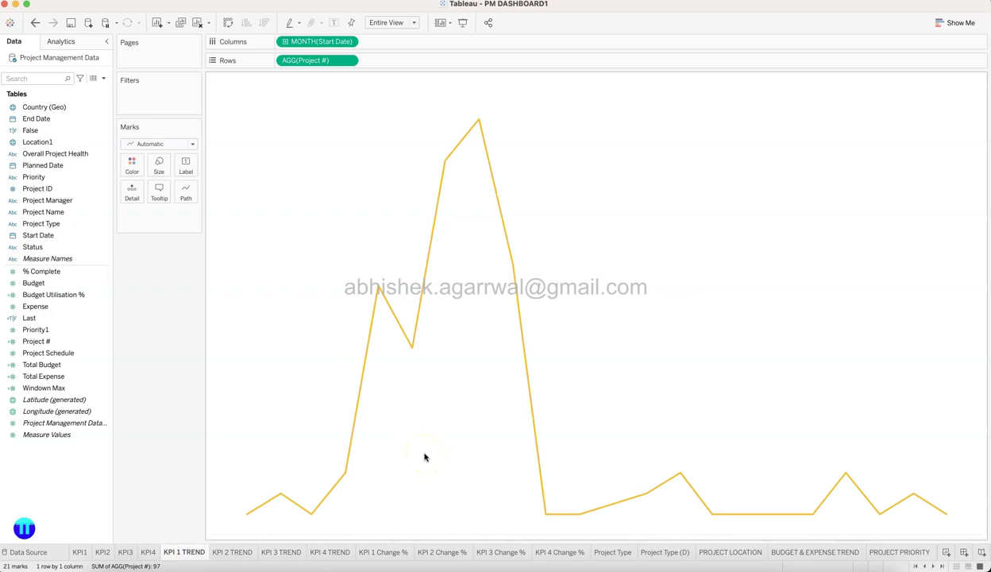
left_click(238, 552)
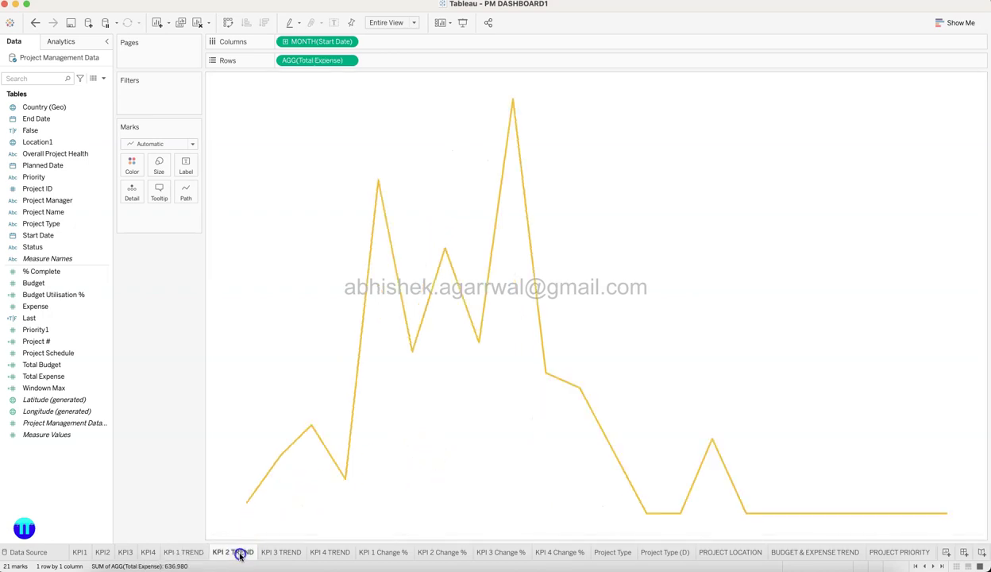
left_click(284, 553)
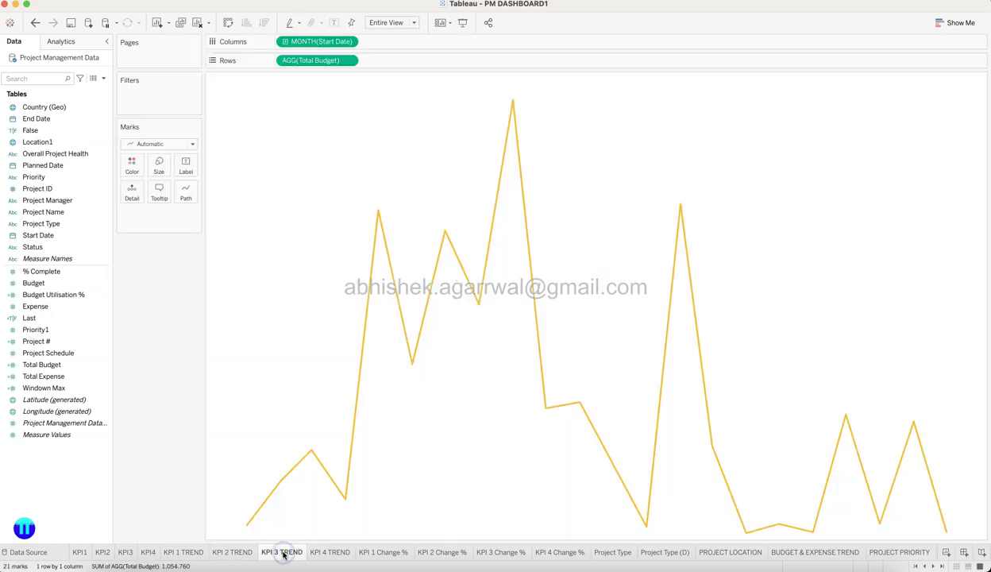
left_click(330, 551)
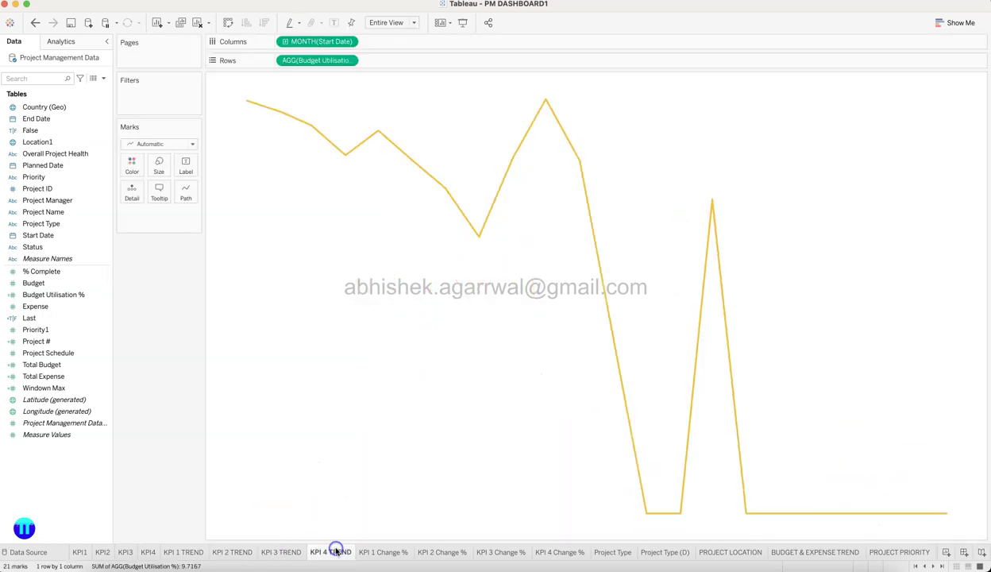
Step through KPI 1 to KPI 4 Change % sheets, ending on 0.0% utilisation change
left_click(385, 552)
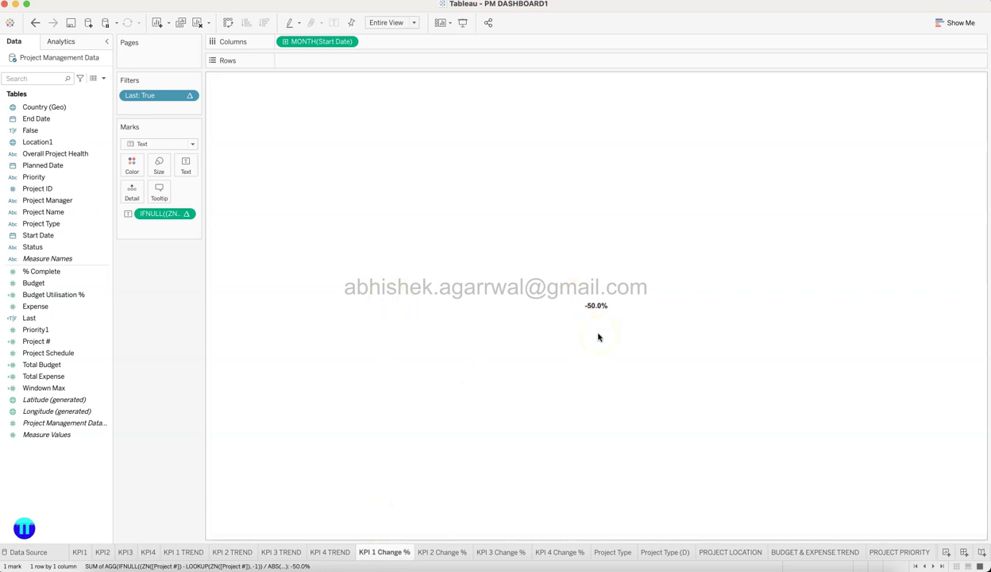
left_click(454, 550)
left_click(505, 553)
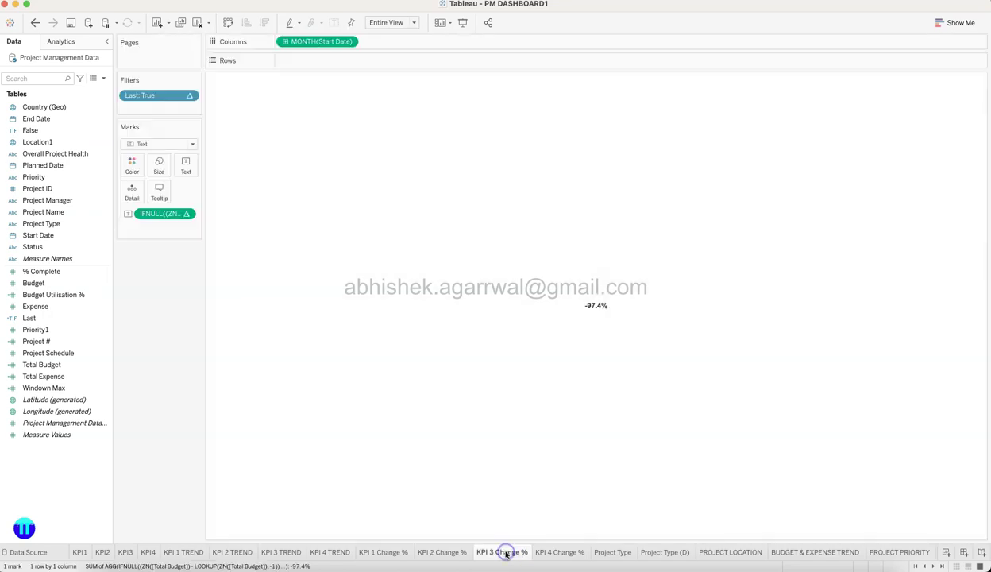
left_click(568, 552)
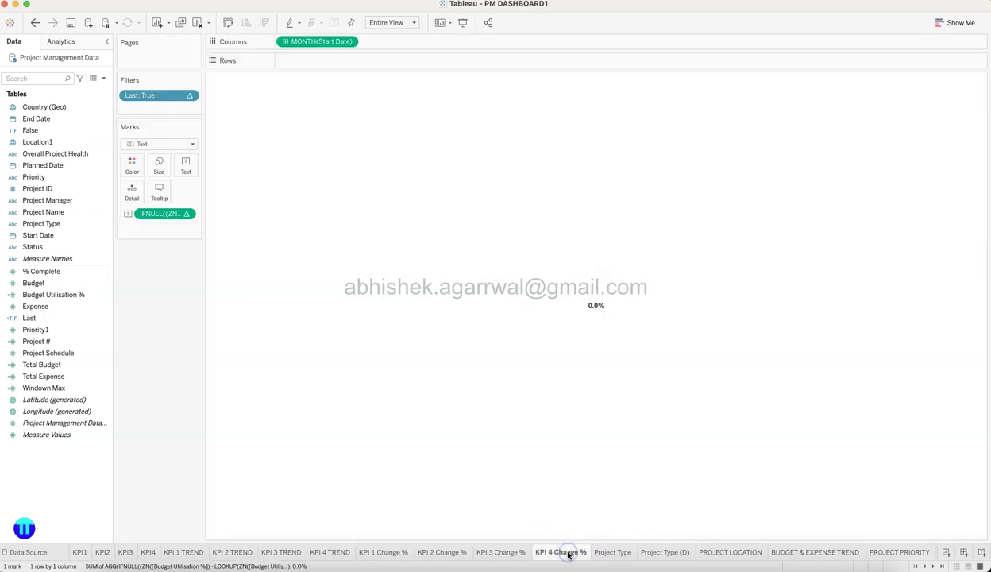
left_click(342, 55)
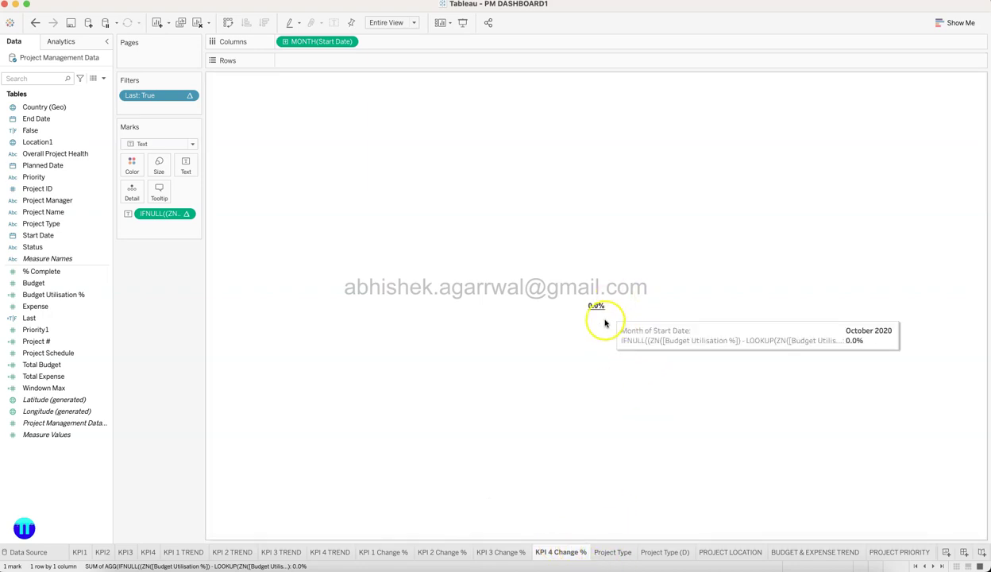
Open the Project Type chart and flip between its white and dark (D) versions
left_click(603, 551)
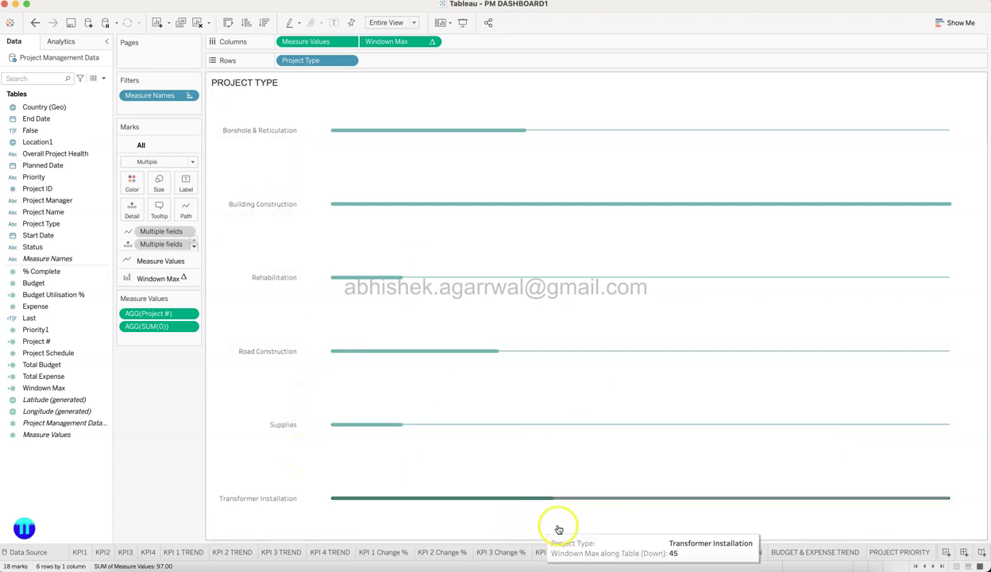
left_click(675, 554)
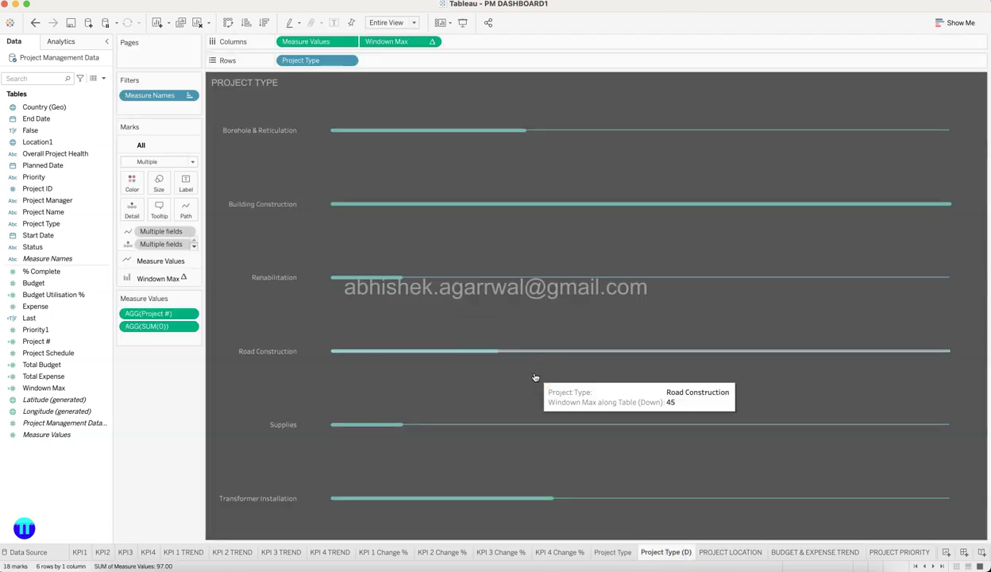
left_click(606, 551)
left_click(631, 551)
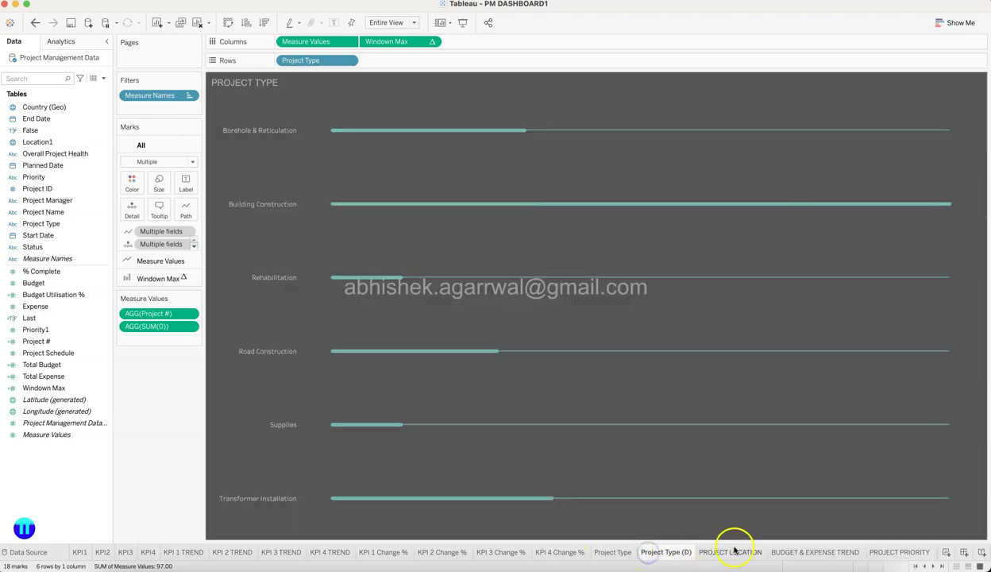
left_click(737, 551)
left_click(609, 551)
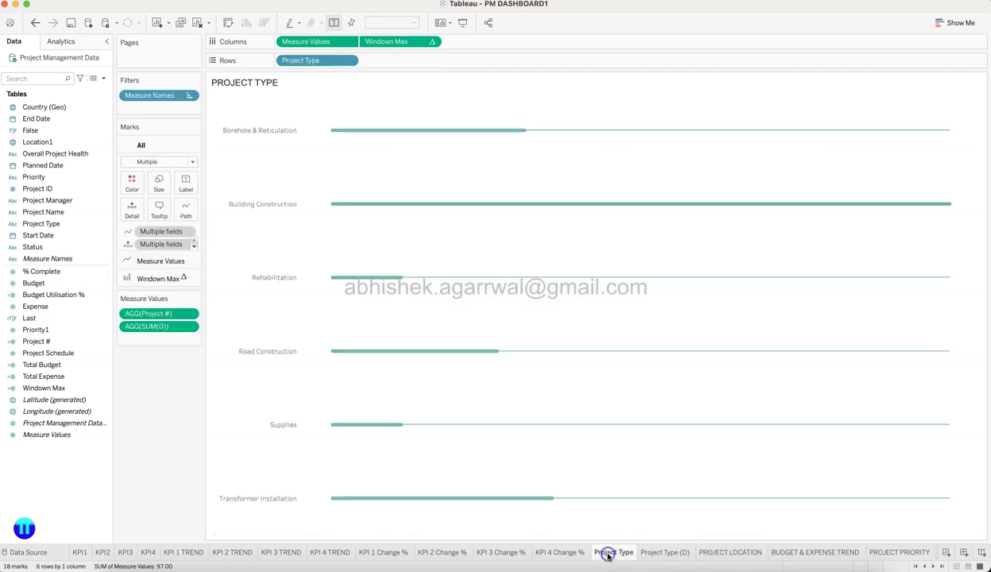
Compare the white and dark Project Type charts again, selecting then clearing the Supplies line
mouse_move(674, 332)
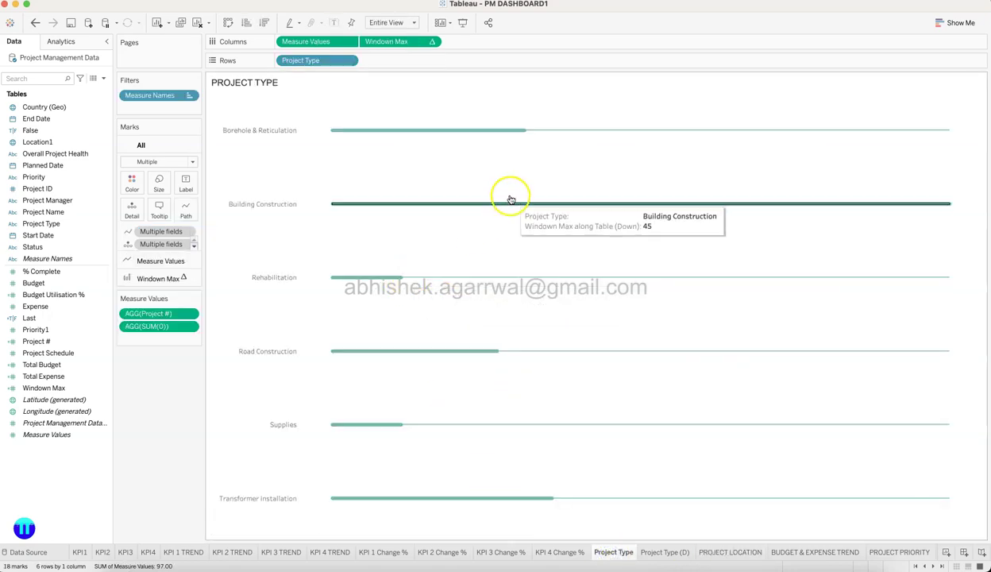
left_click(663, 552)
mouse_move(482, 273)
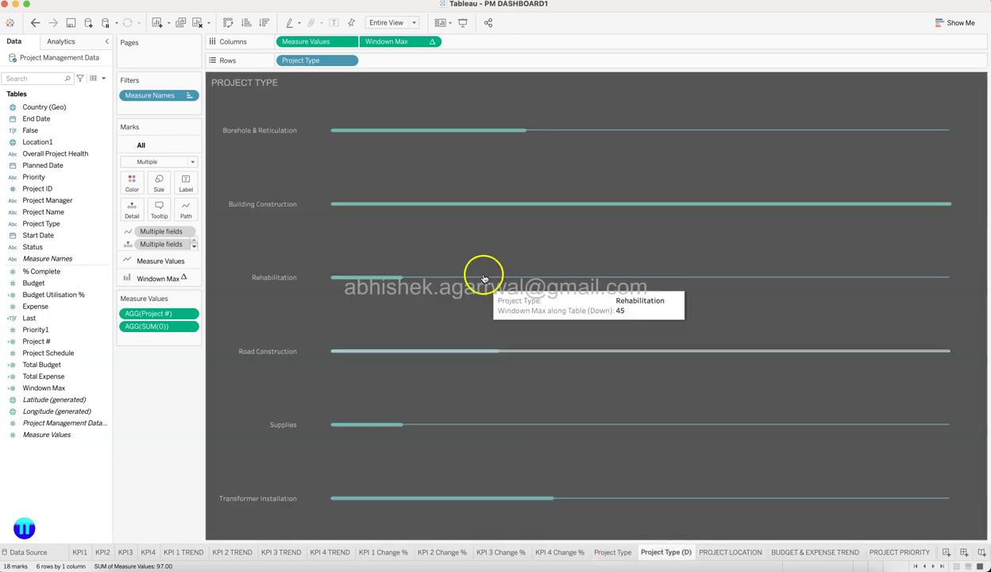
left_click(615, 551)
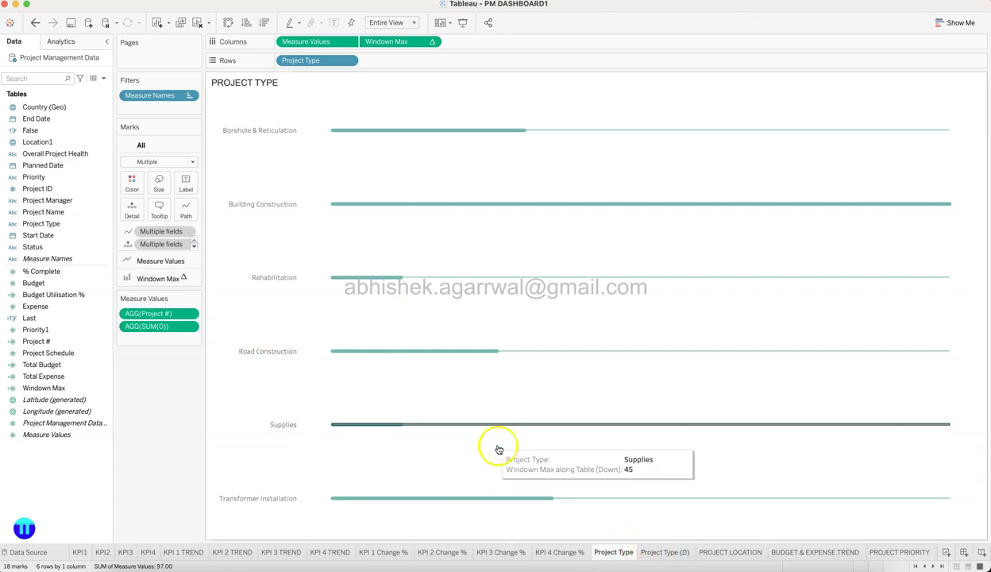
left_click(647, 551)
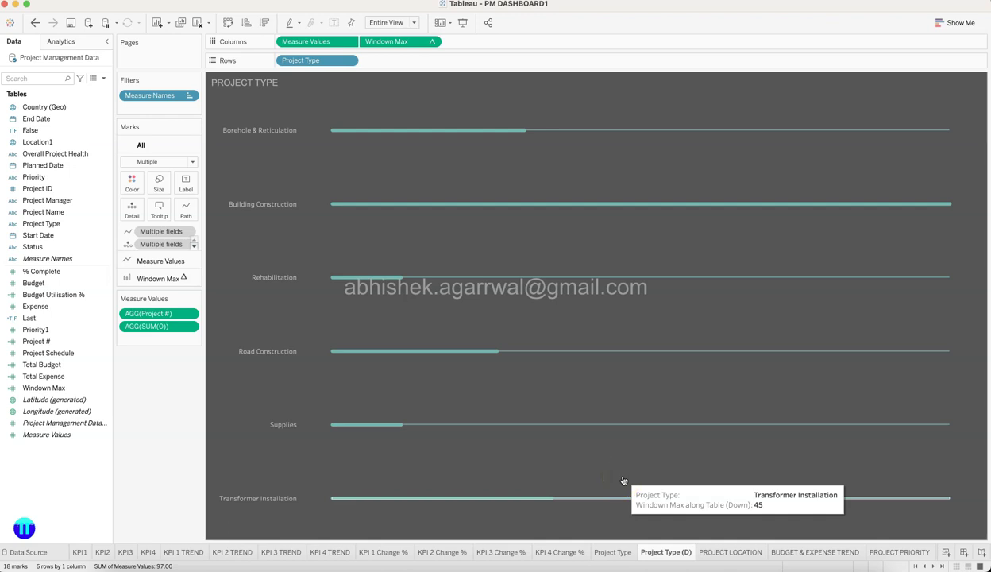
left_click(717, 424)
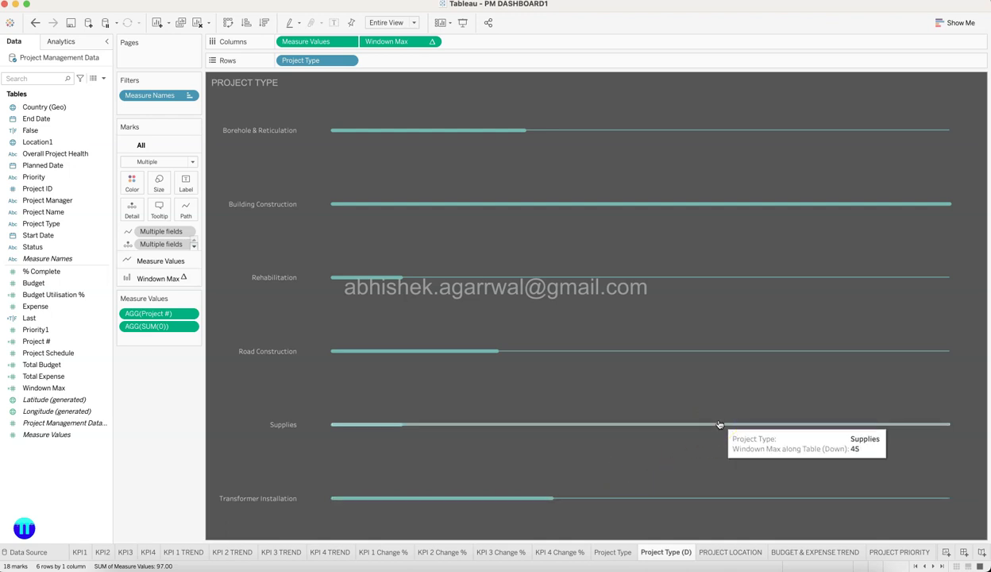
left_click(719, 424)
left_click(706, 552)
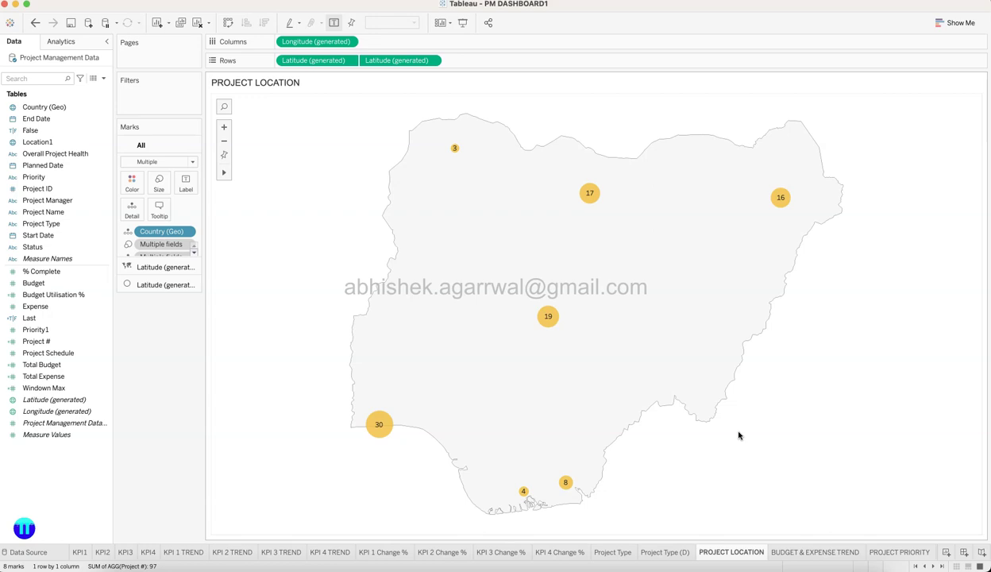
Read the project-count bubbles across Nigeria on the PROJECT LOCATION map
mouse_move(779, 195)
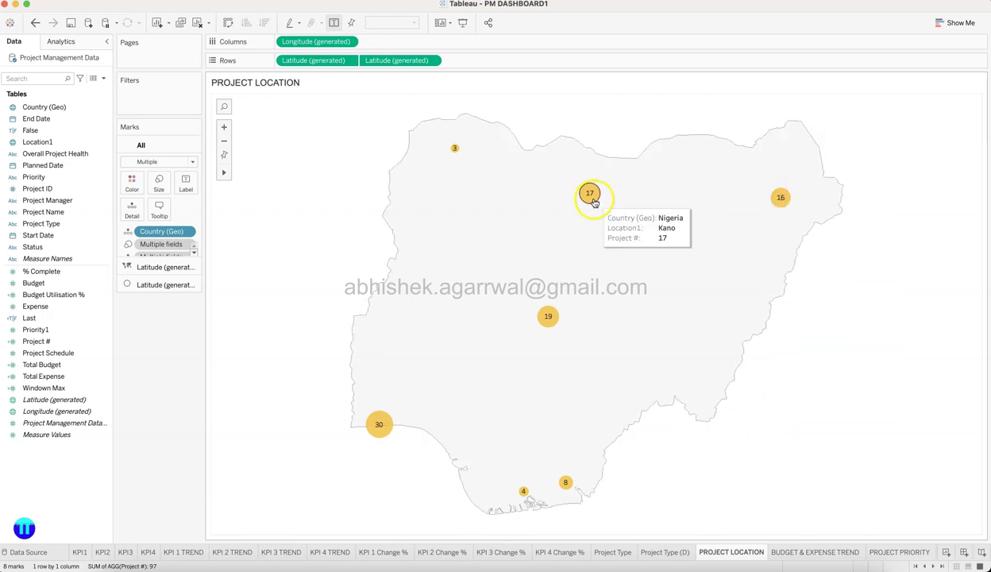
mouse_move(456, 152)
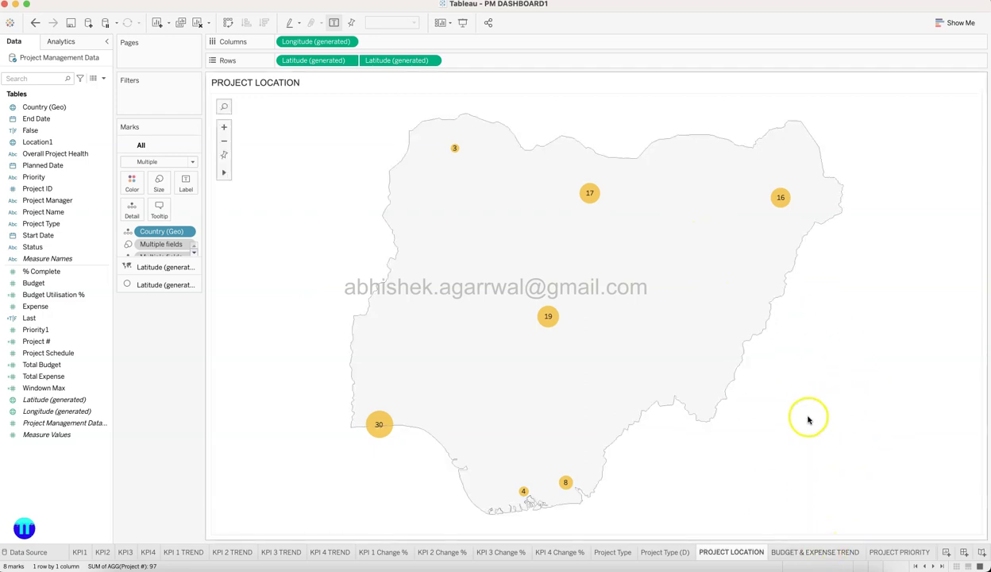
Open BUDGET & EXPENSE TREND and briefly show, then hide, the Measure Names highlighter
left_click(818, 552)
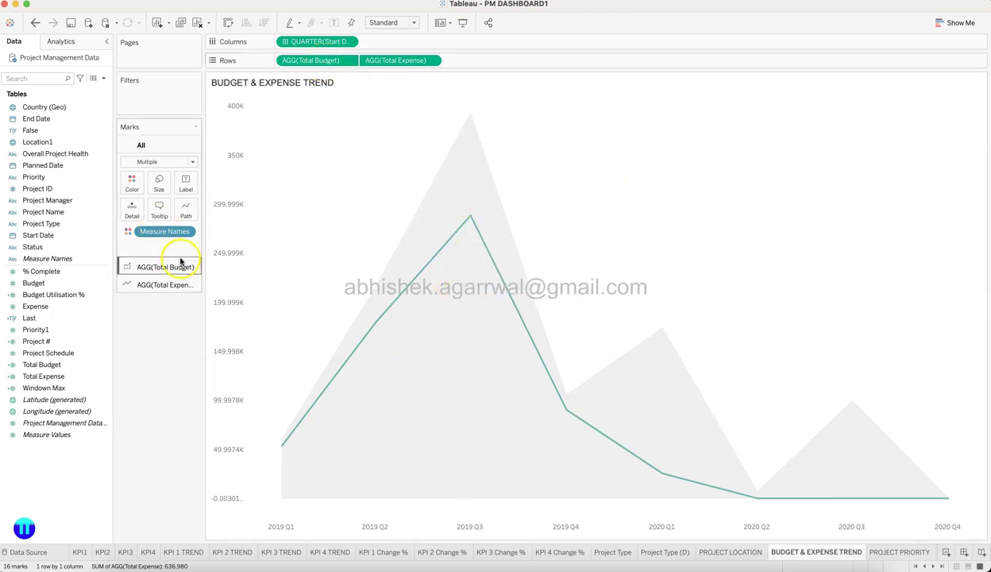
left_click(187, 232)
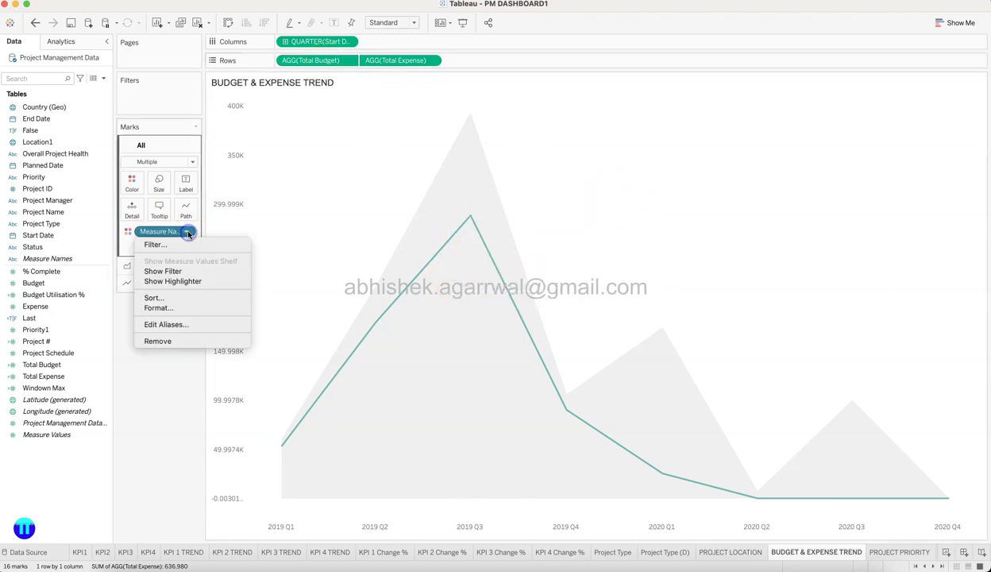
left_click(205, 280)
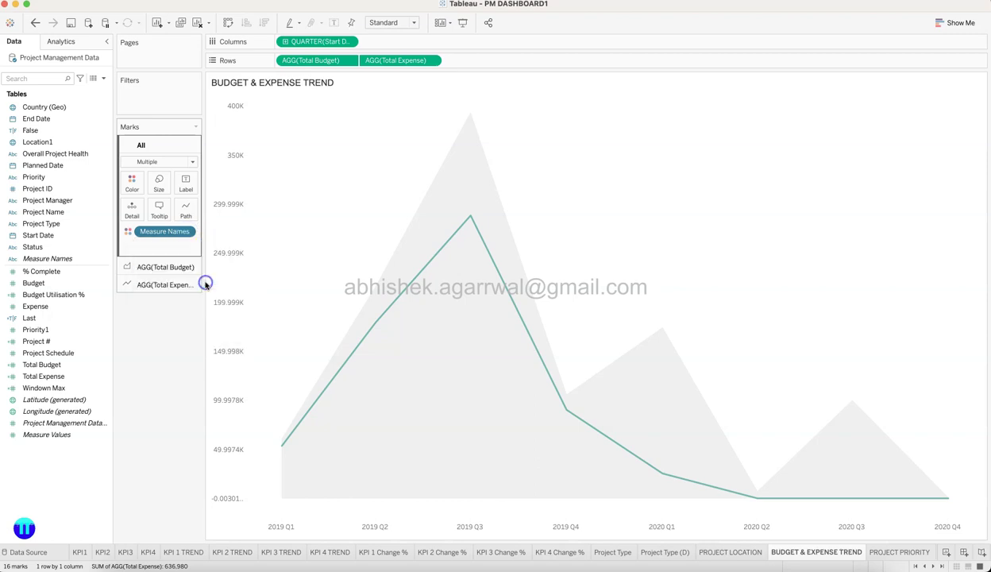
left_click(980, 79)
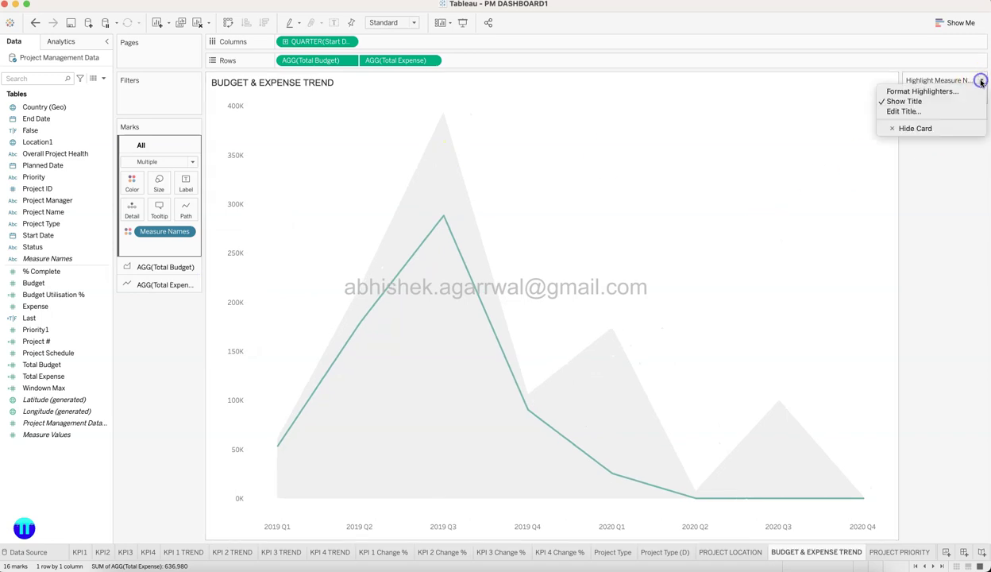
left_click(944, 126)
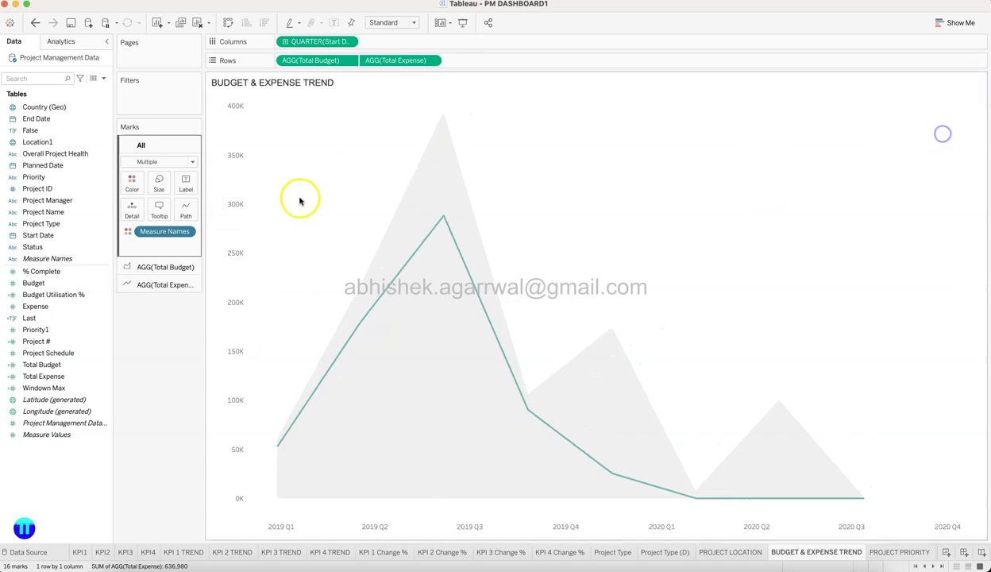
Check the budget and expense colours in Edit Colors, keeping them unchanged
left_click(132, 183)
left_click(154, 217)
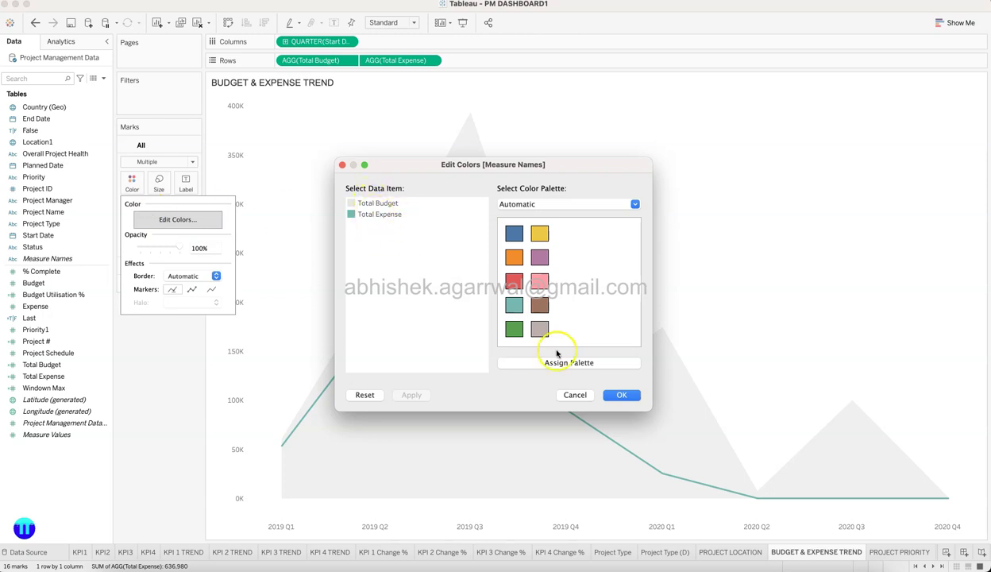
left_click(623, 395)
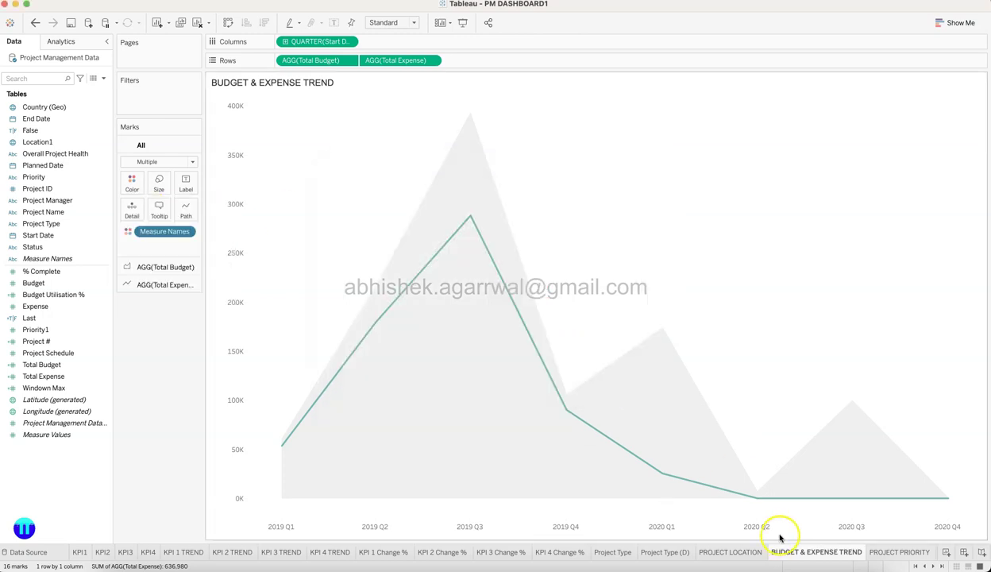
left_click(840, 552)
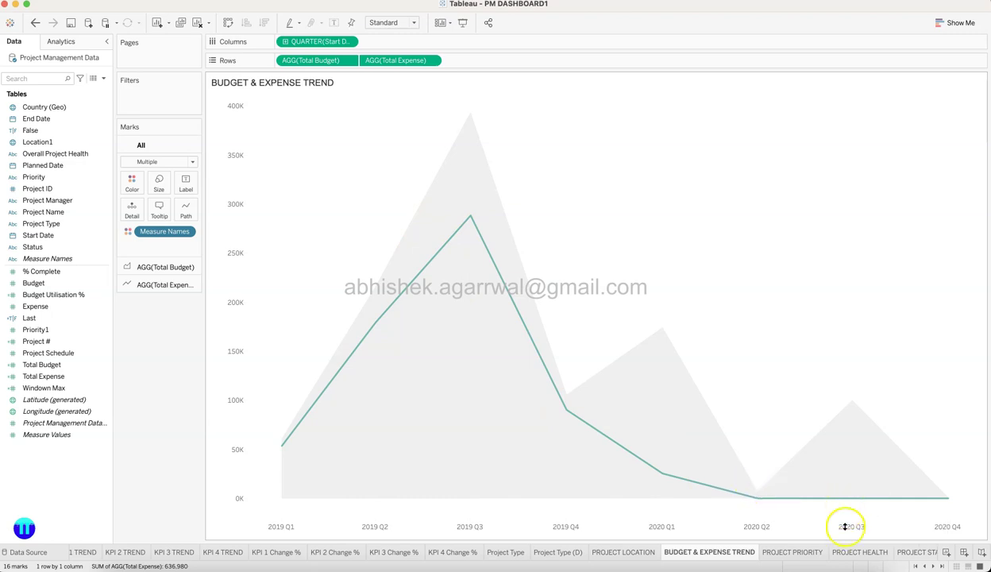
View the PROJECT PRIORITY chart, then the PROJECT HEALTH donut of 58, 27 and 12 projects
left_click(786, 551)
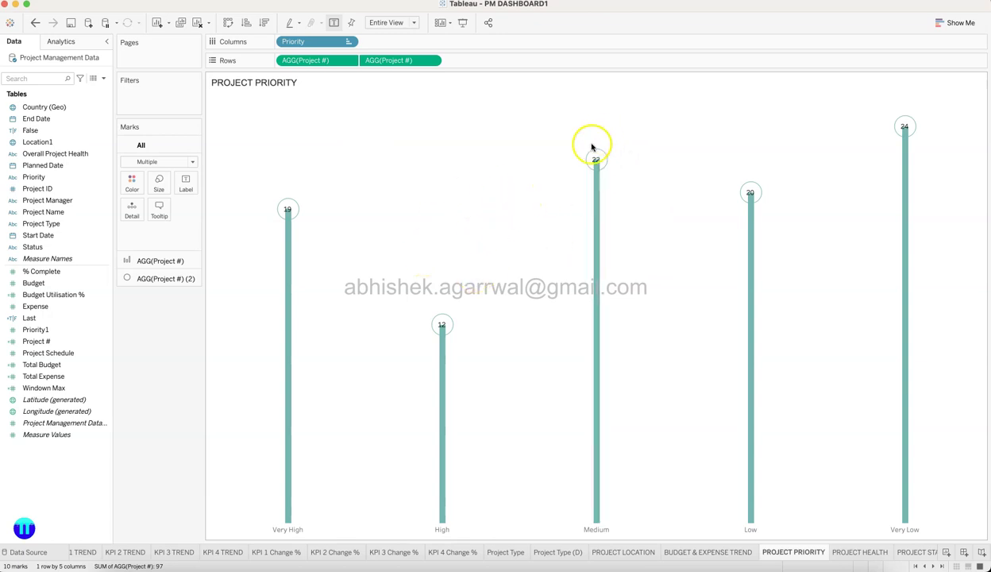
mouse_move(619, 176)
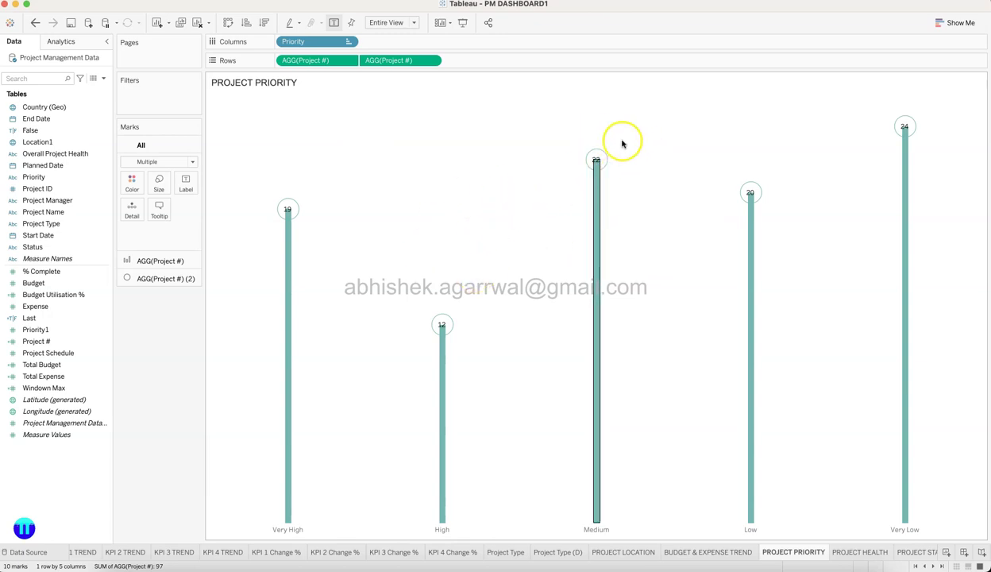
mouse_move(630, 343)
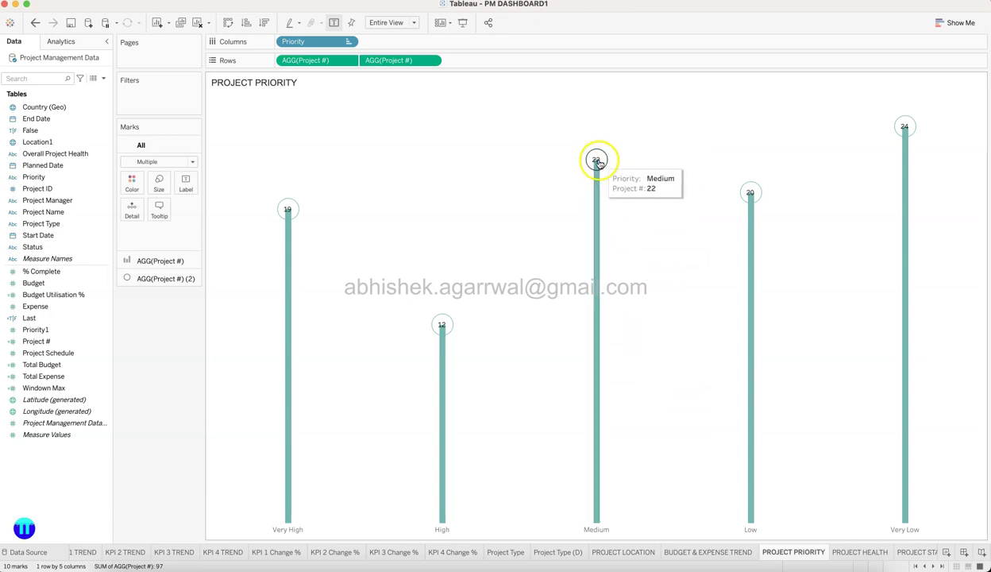
left_click(867, 551)
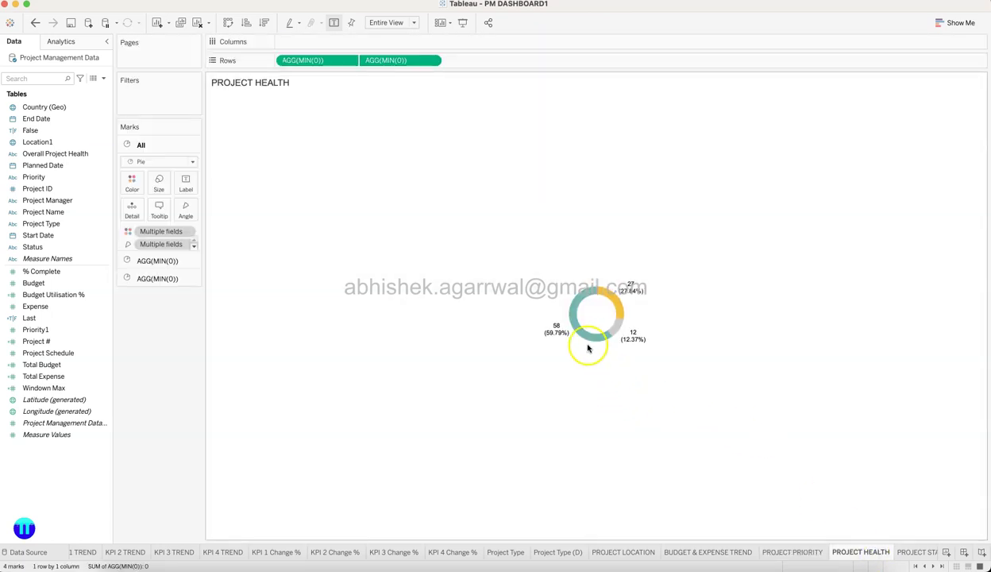
mouse_move(619, 310)
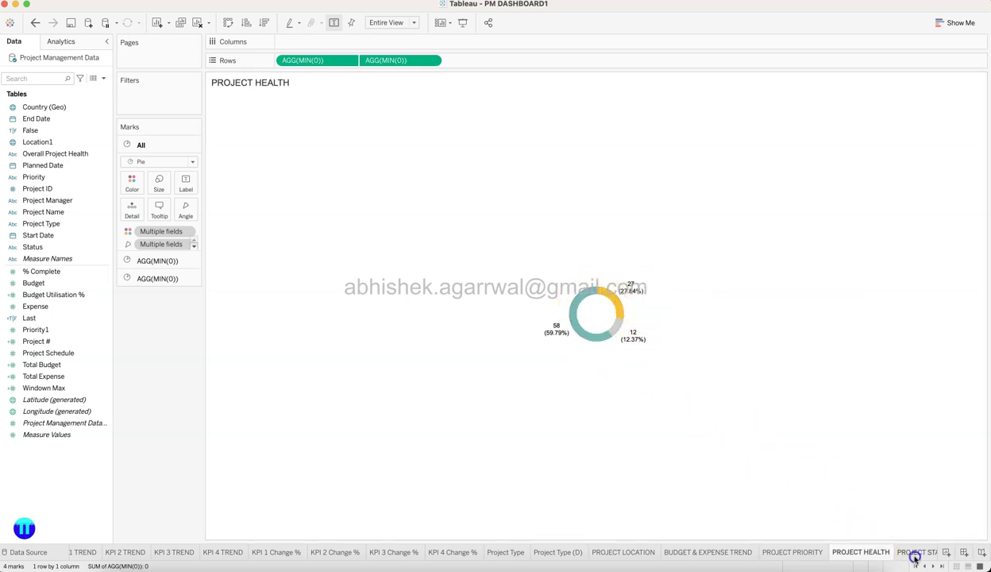
View the PROJECT STATUS sheet, then the PROJECT MANAGEMENT dashboard titled Project Health Summary
left_click(914, 554)
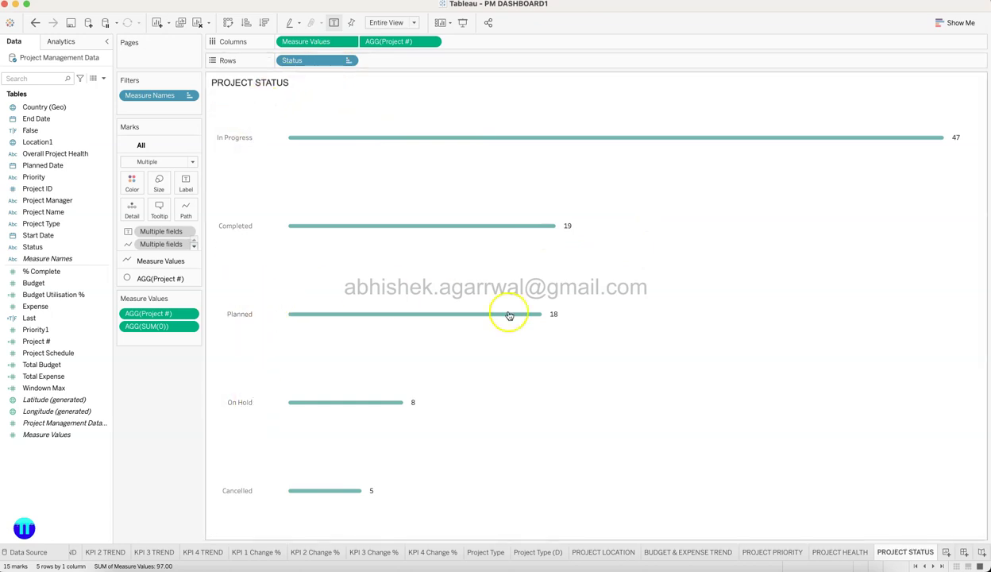
scroll(870, 553, "right", 5)
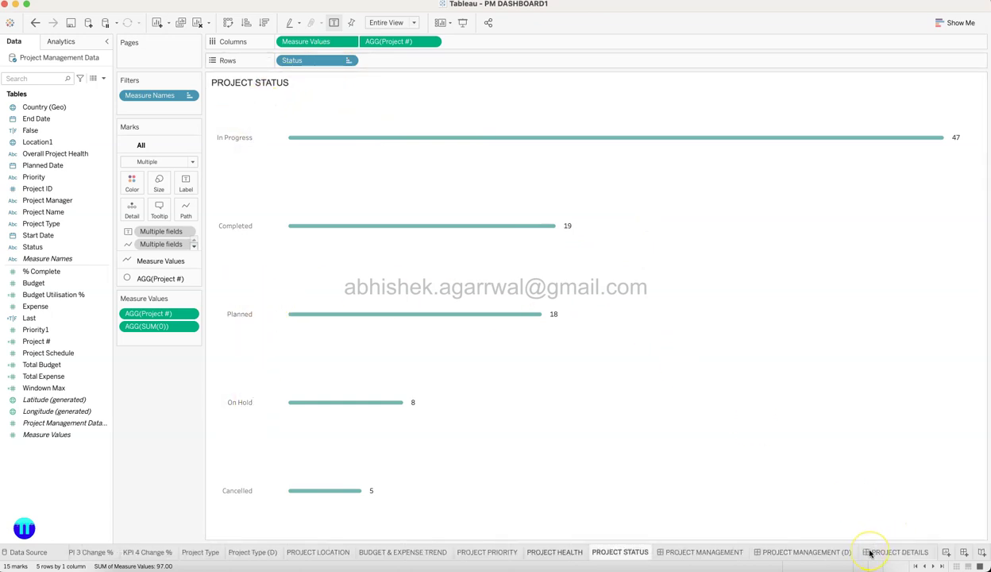
scroll(870, 553, "right", 1)
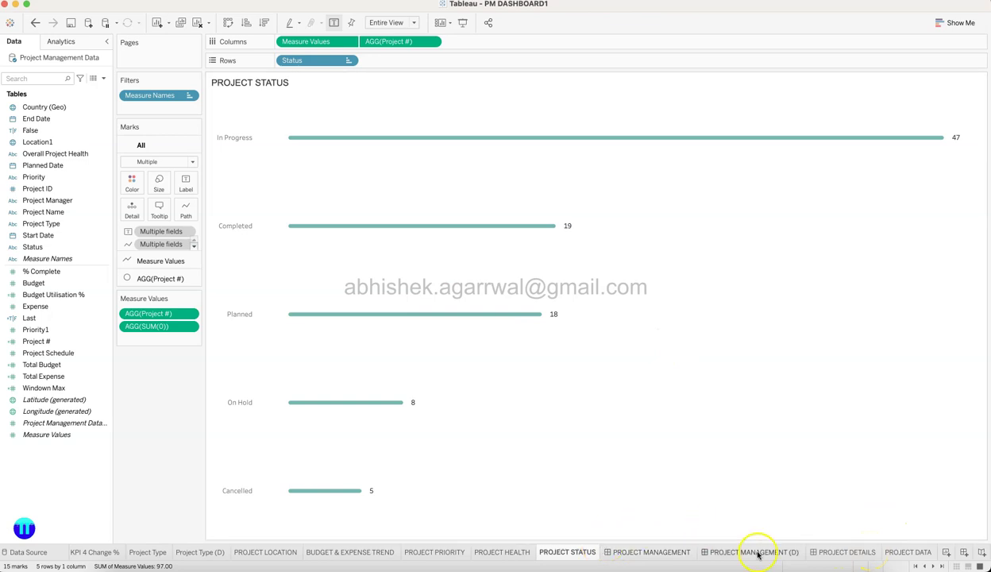
left_click(640, 552)
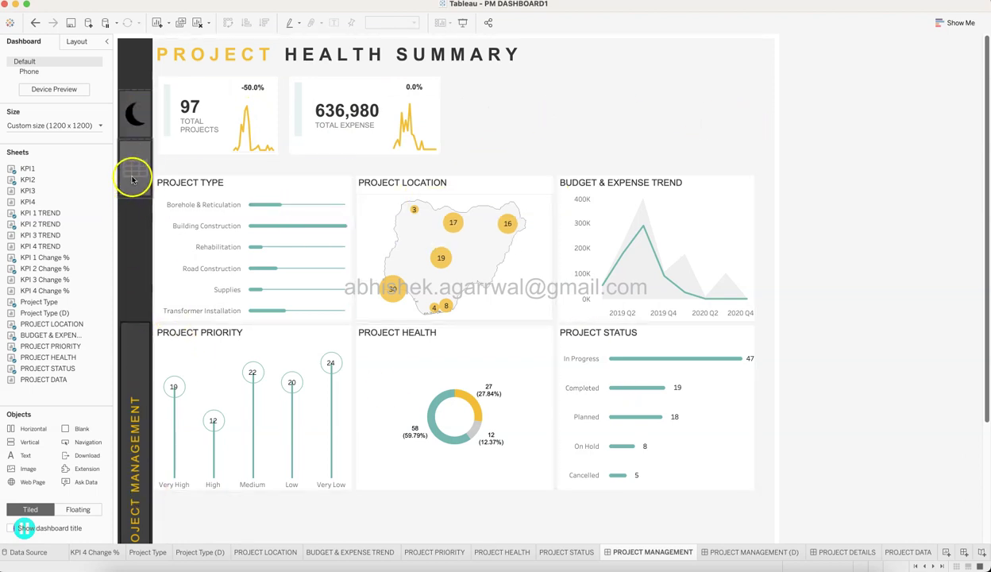
Check the Status marks on the PROJECT DATA worksheet, then switch to the PROJECT DETAILS dashboard
left_click(133, 178)
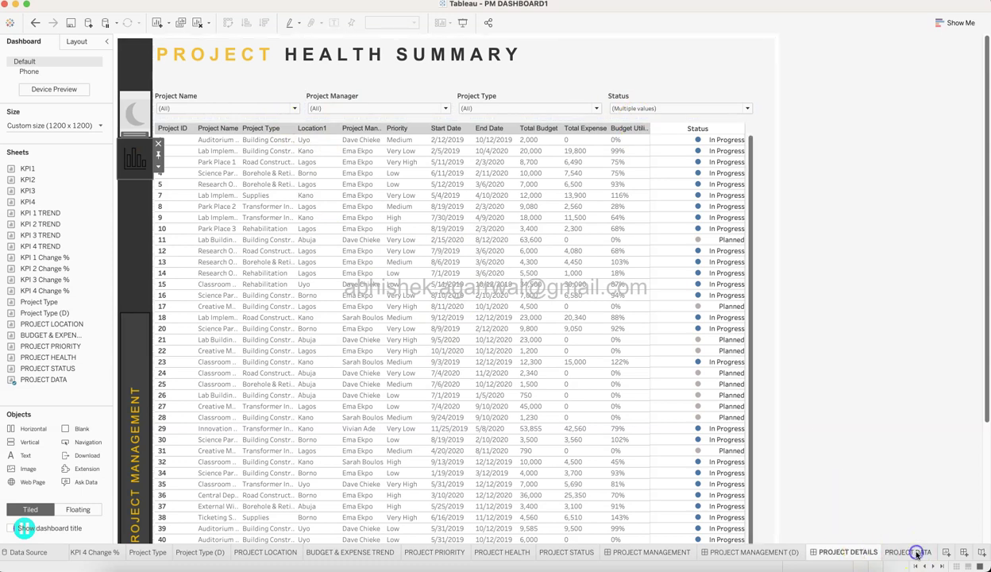
left_click(913, 551)
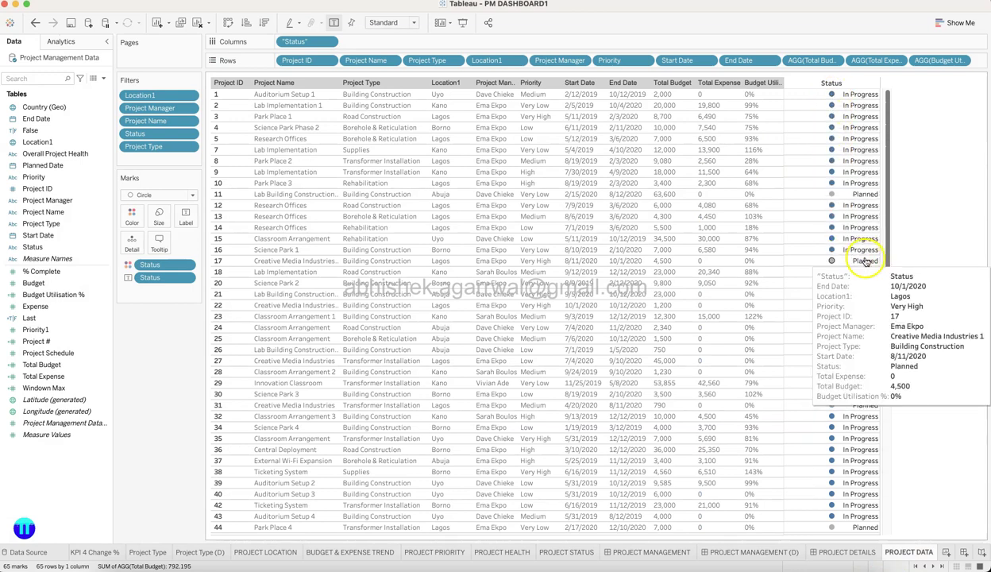
mouse_move(835, 173)
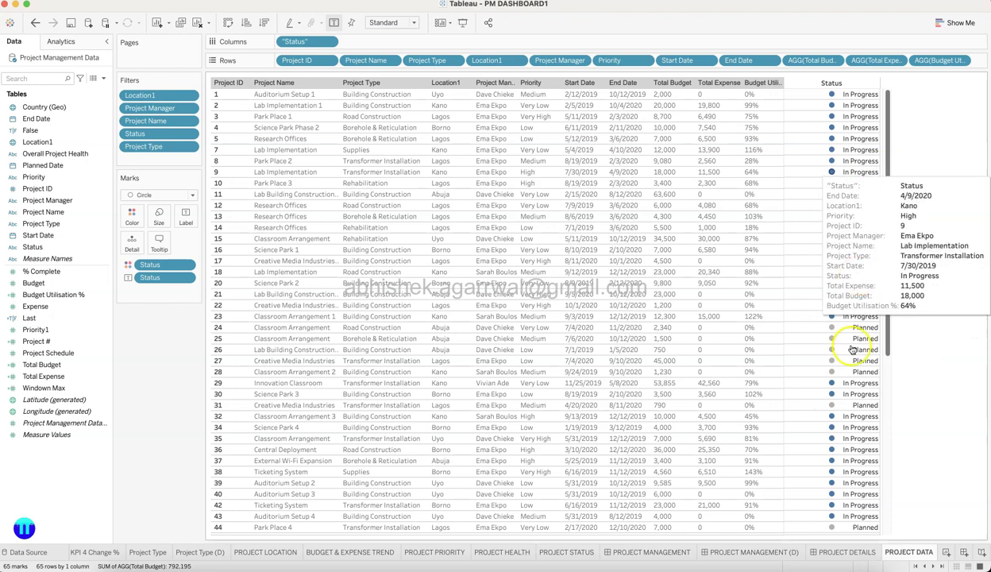
scroll(851, 350, "down", 7)
scroll(851, 350, "up", 7)
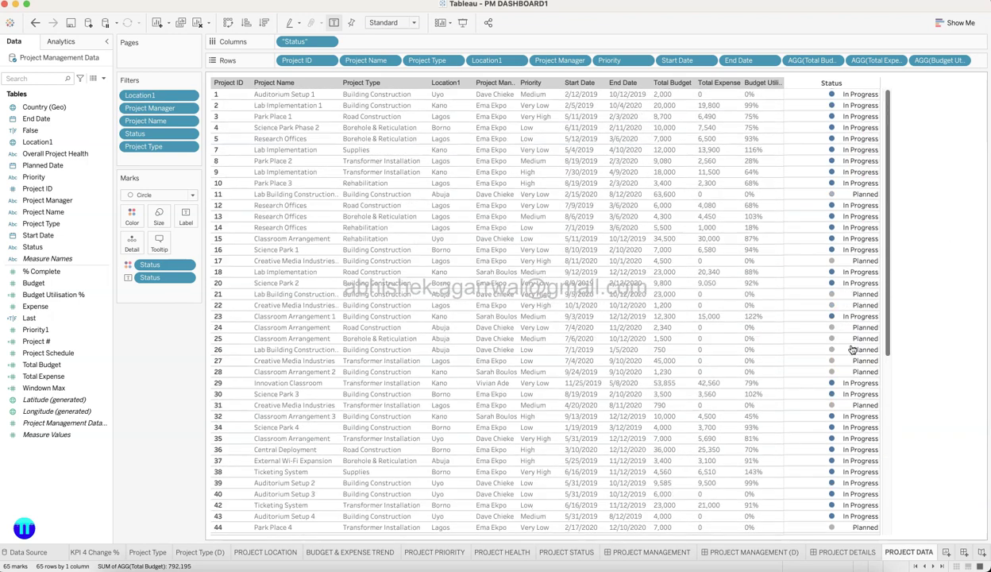
left_click(840, 552)
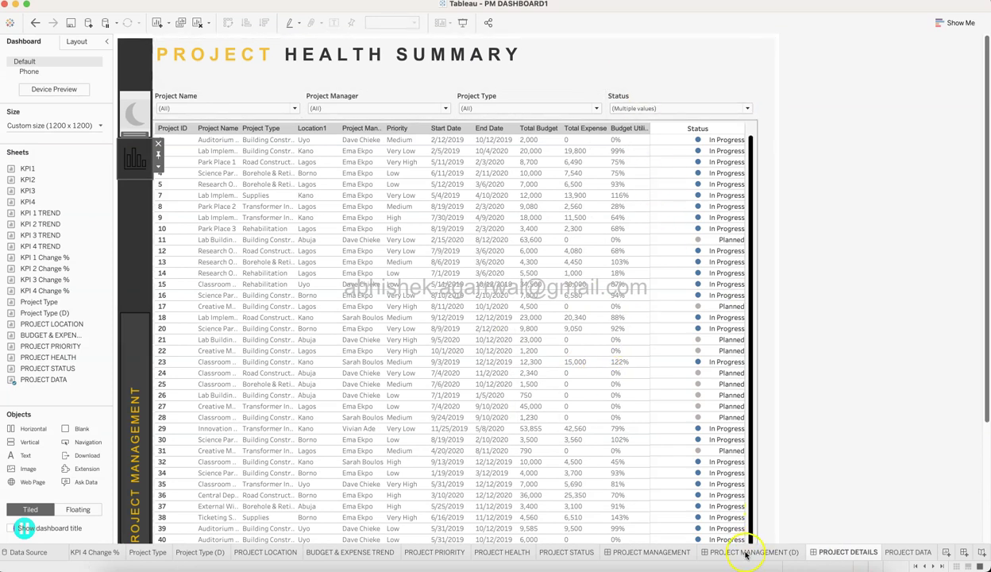
Try the dark-mode and project-details navigation buttons on the PROJECT MANAGEMENT dashboard
left_click(656, 551)
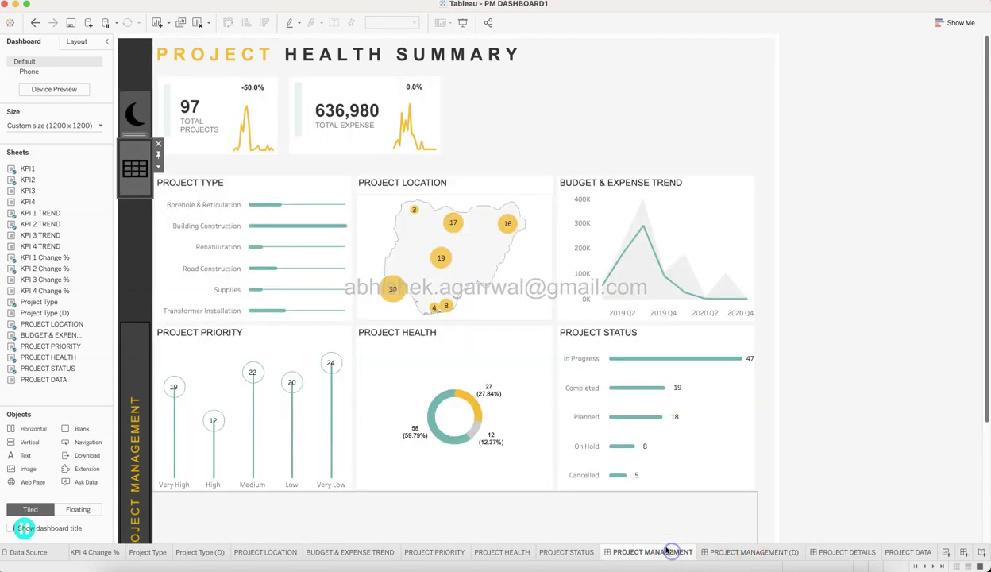
left_click(137, 115)
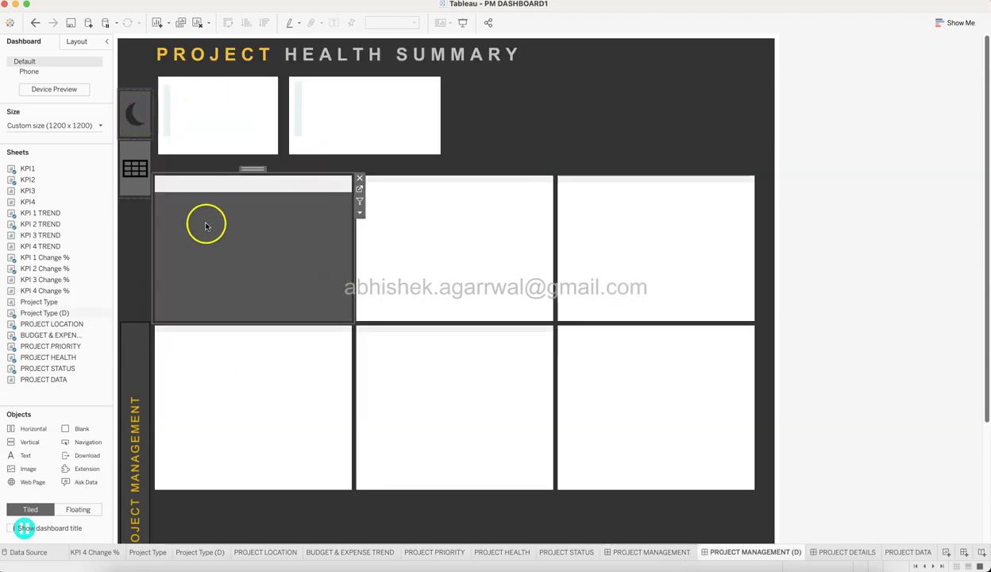
left_click(141, 173)
left_click(141, 174)
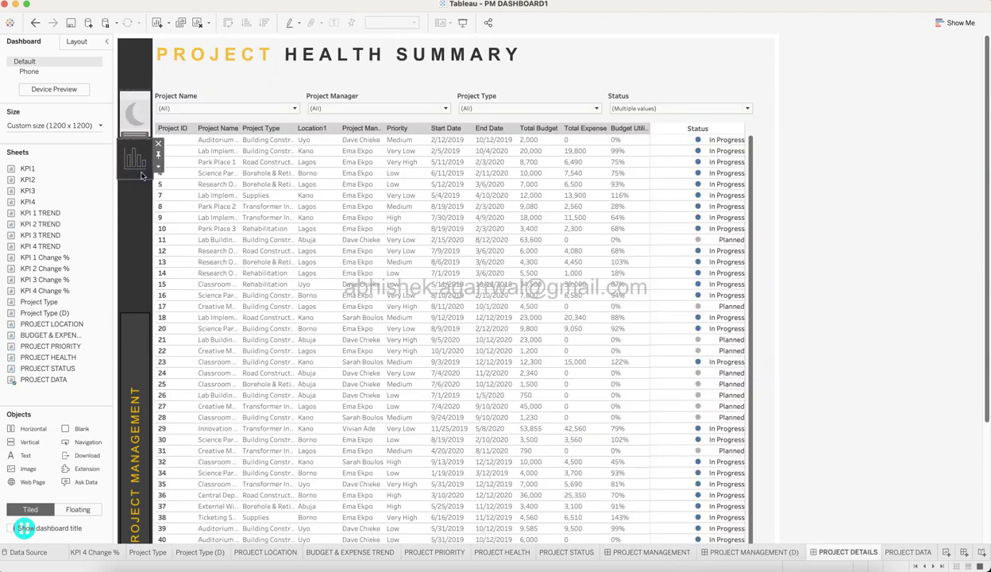
left_click(131, 111)
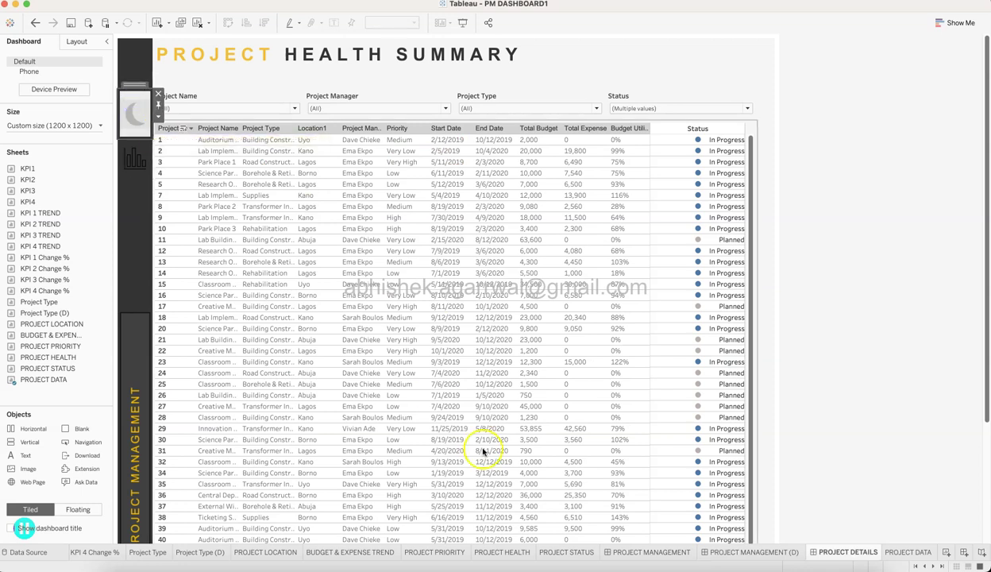
On PROJECT MANAGEMENT, clear the selection and select the Total Expense KPI card
left_click(669, 552)
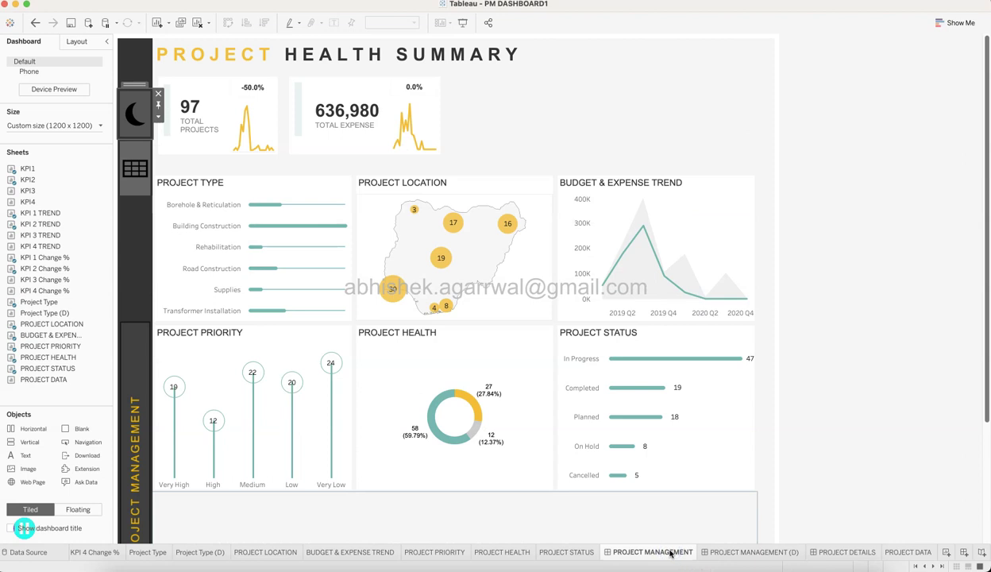
left_click(858, 287)
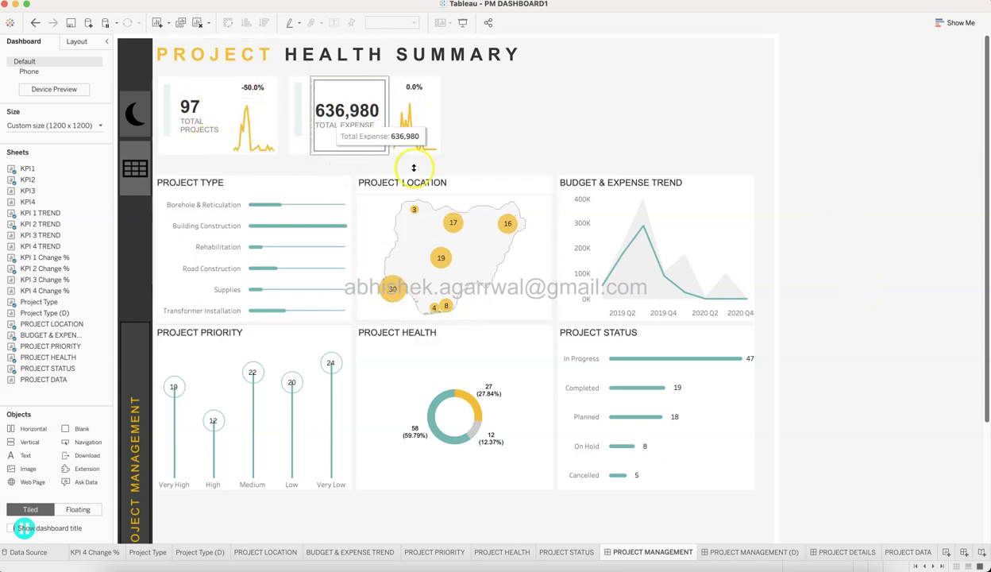
left_click(376, 79)
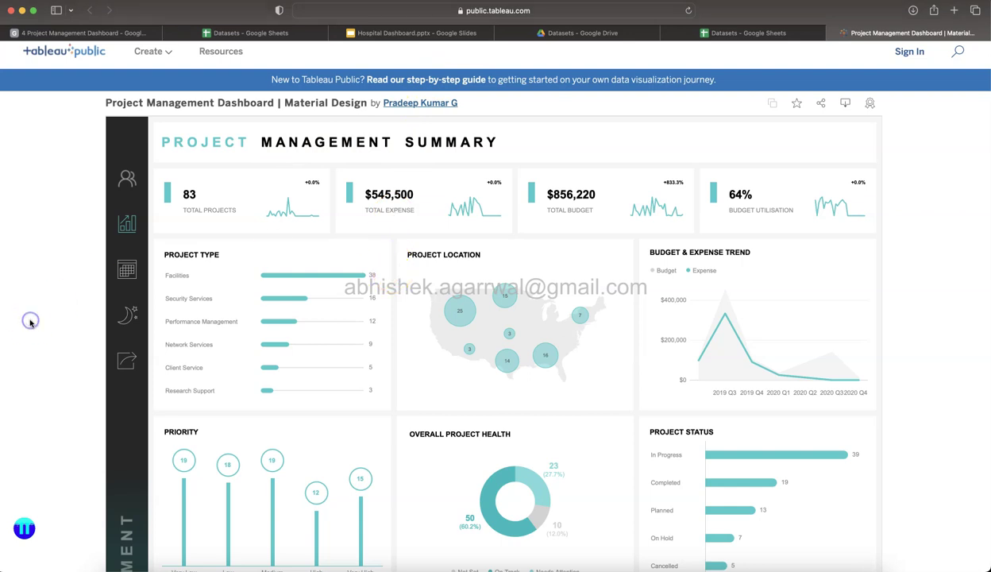
Scroll through the Tableau Public Project Management Summary, then return to Tableau Desktop with Cmd+Tab
scroll(30, 321, "down", 2)
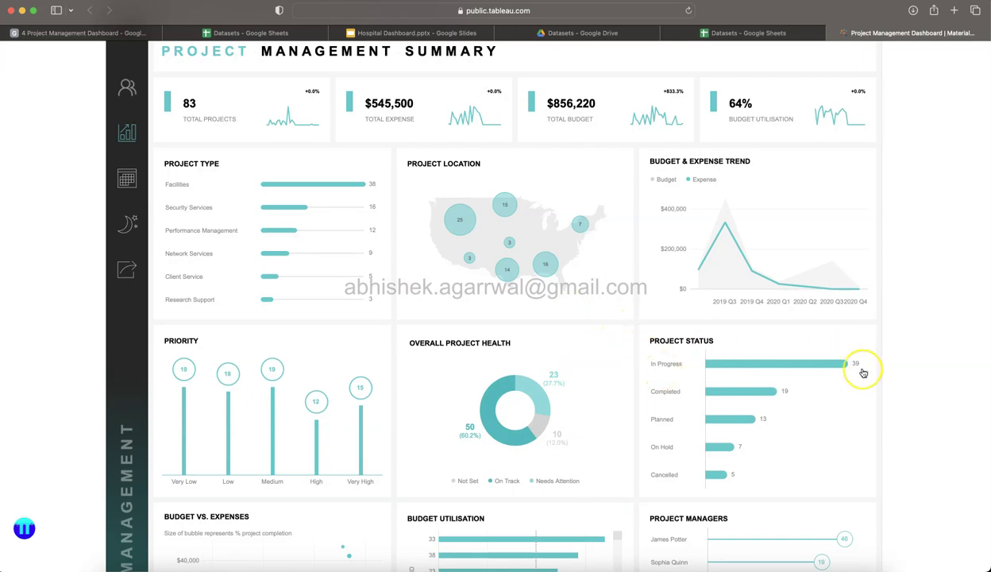
scroll(863, 372, "down", 2)
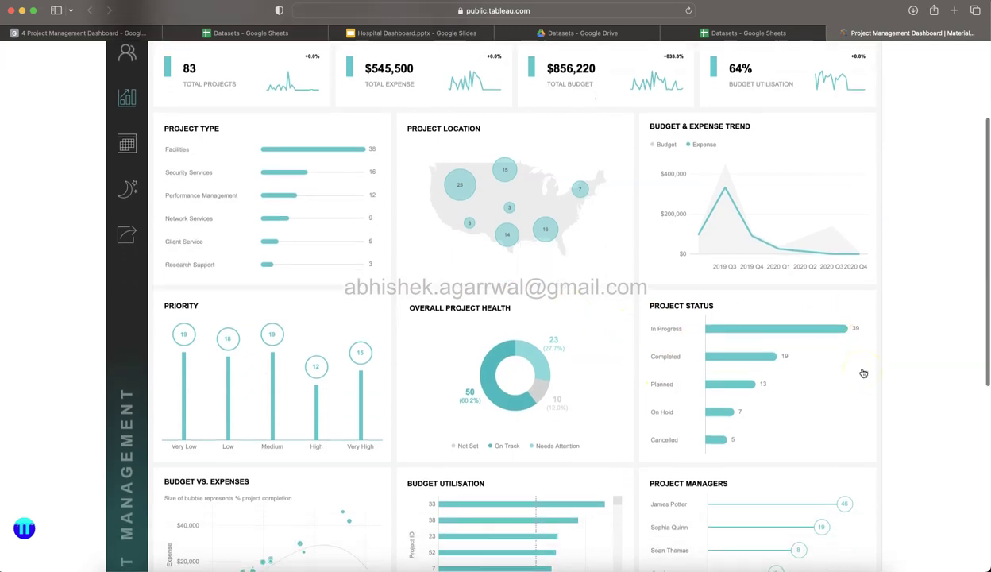
scroll(863, 372, "down", 1)
scroll(863, 373, "down", 2)
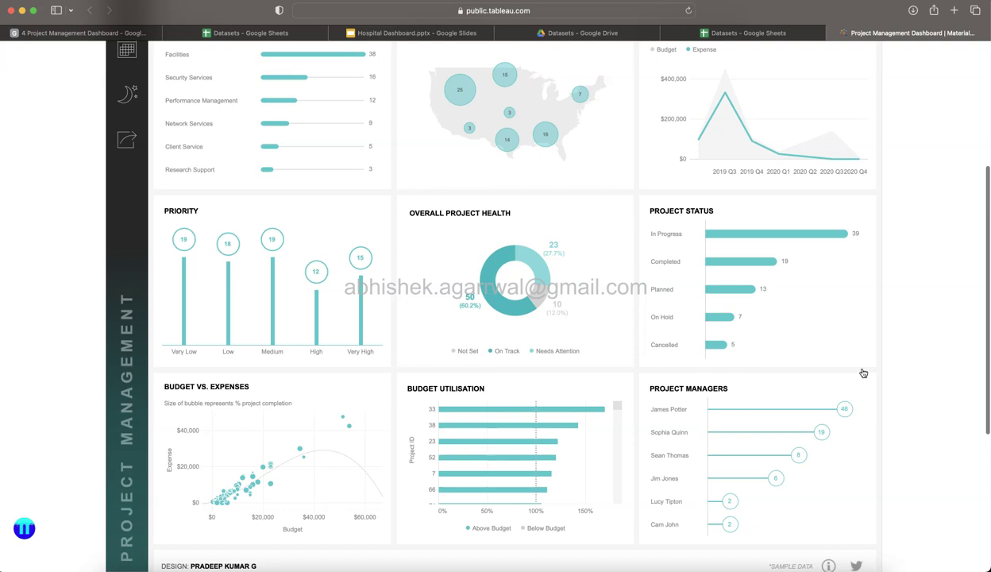
scroll(863, 372, "down", 1)
scroll(863, 372, "up", 6)
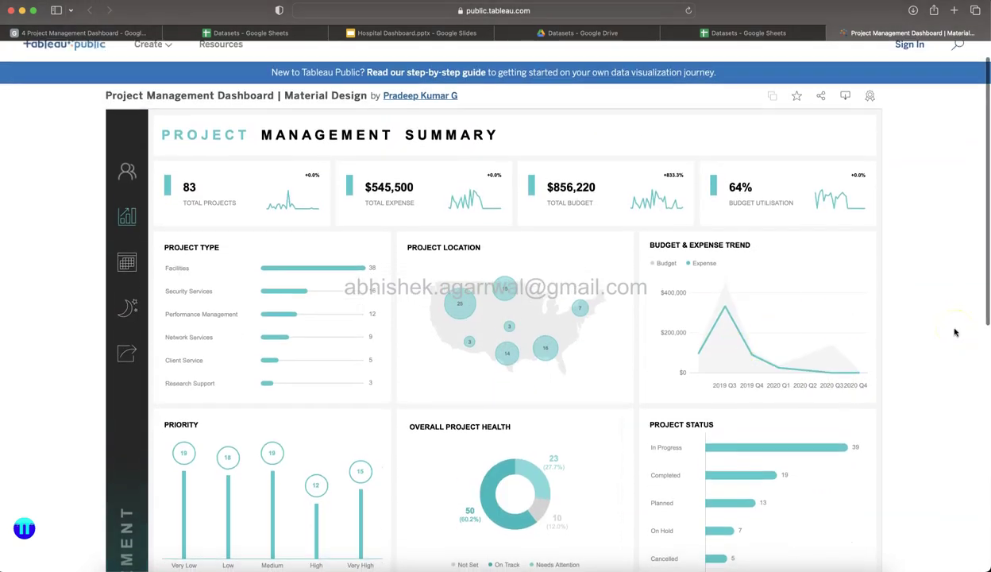
scroll(955, 331, "down", 3)
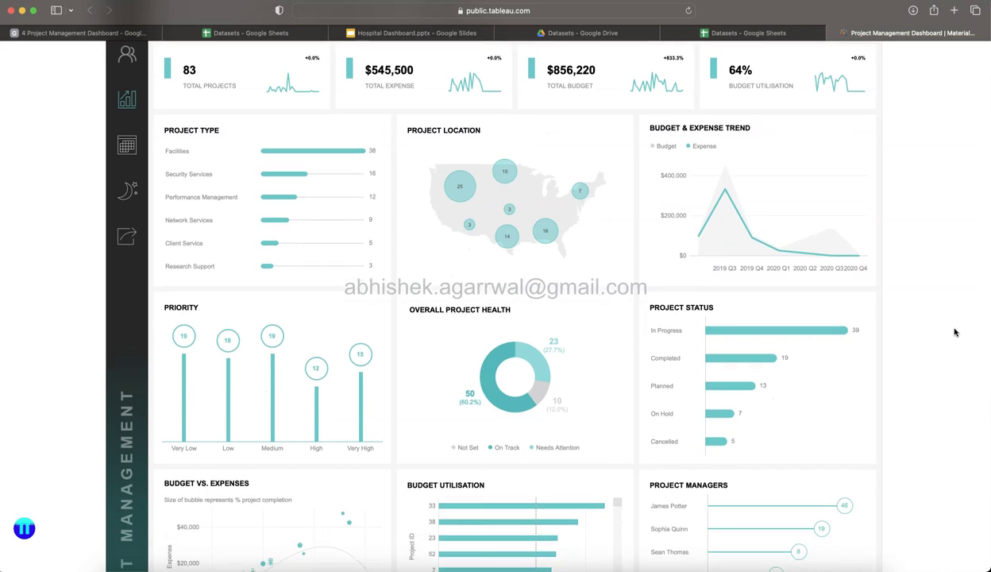
scroll(906, 248, "up", 1)
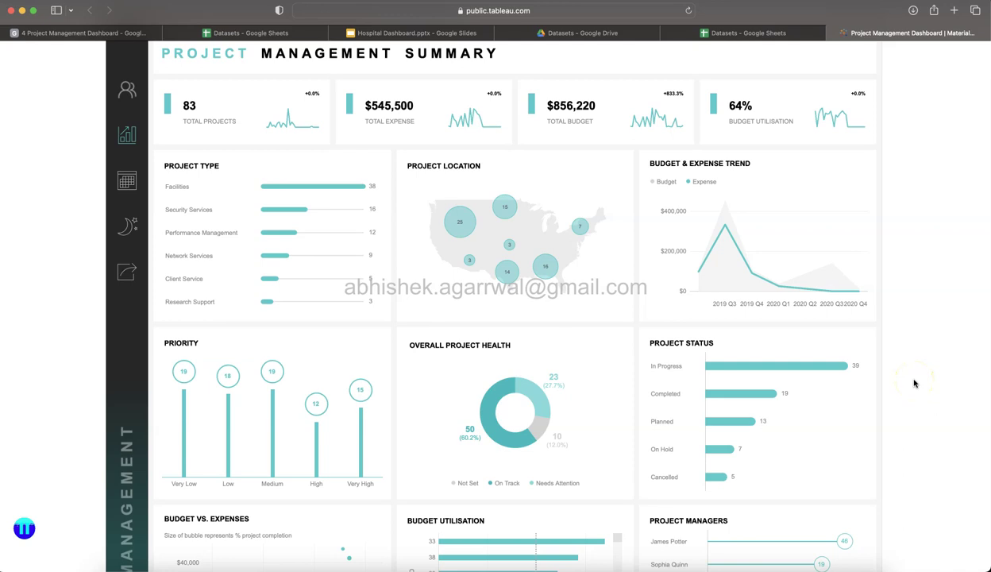
key("super+Tab")
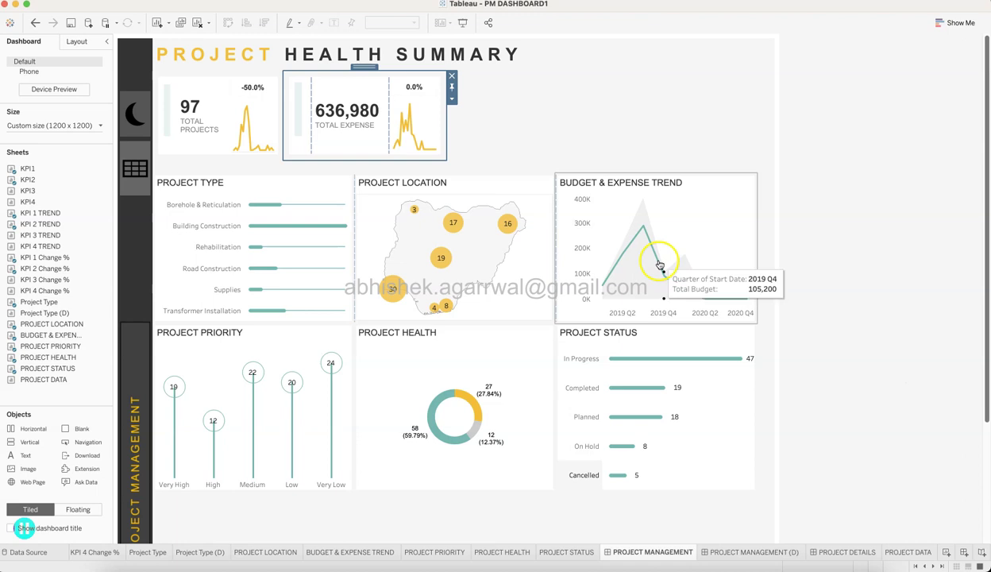